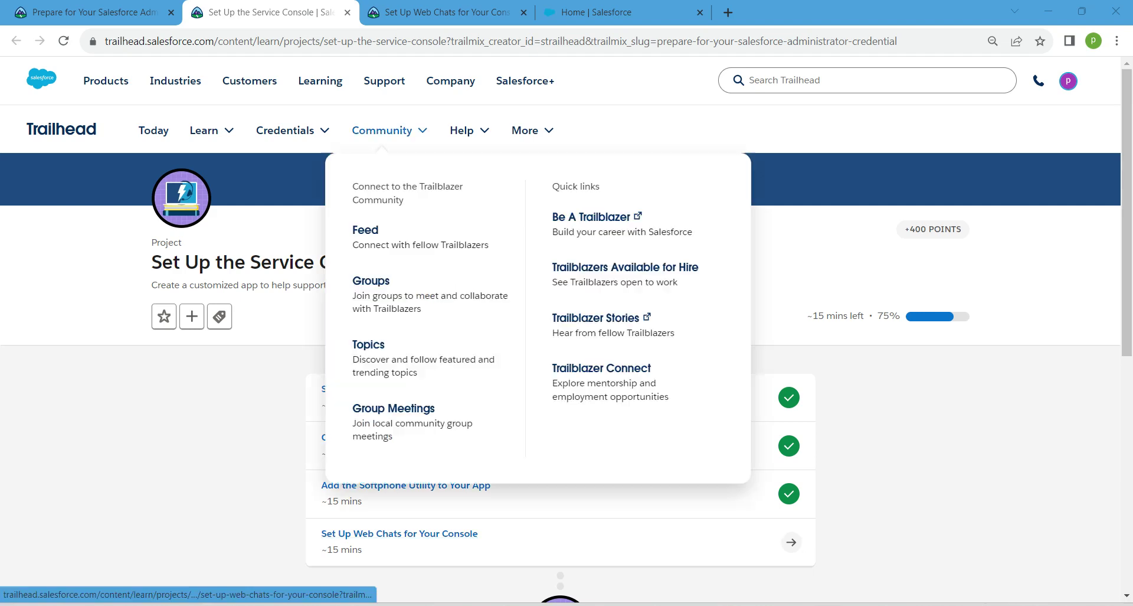
Step: Switch to the Salesforce Service Setup home and start the Chat with Customers flow from the full list of recommended setups
key("ctrl+Tab")
key("ctrl+Tab")
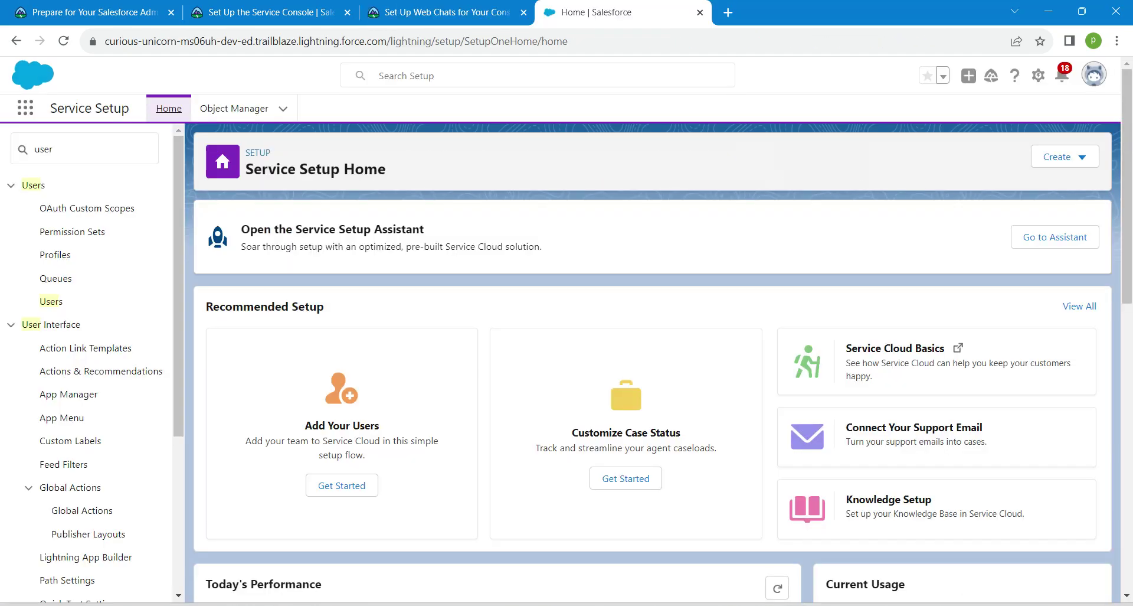
left_click(1038, 75)
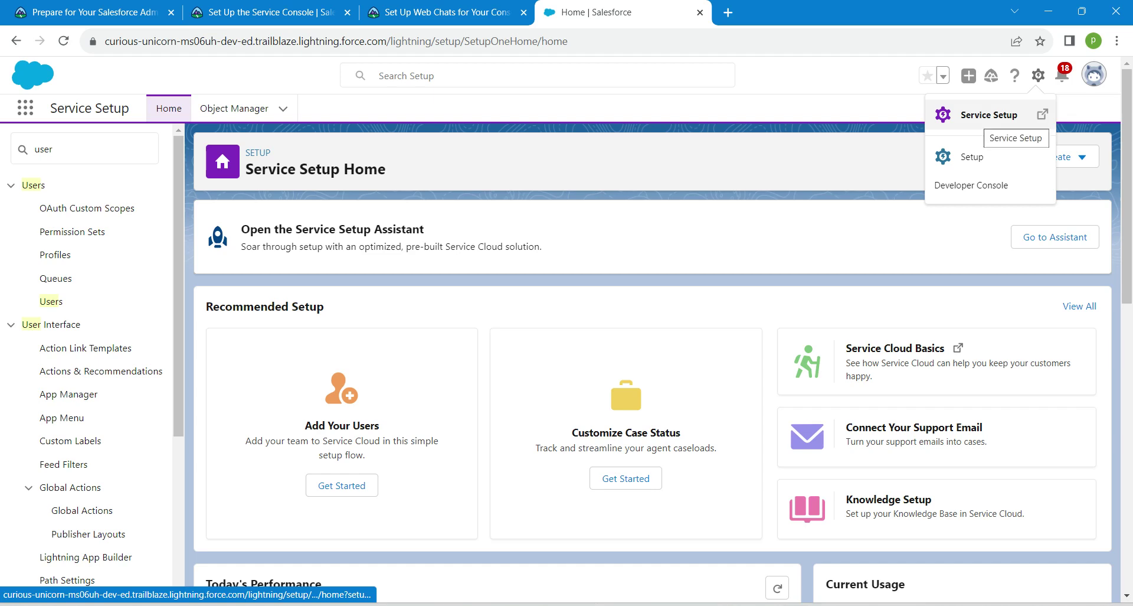
left_click(827, 160)
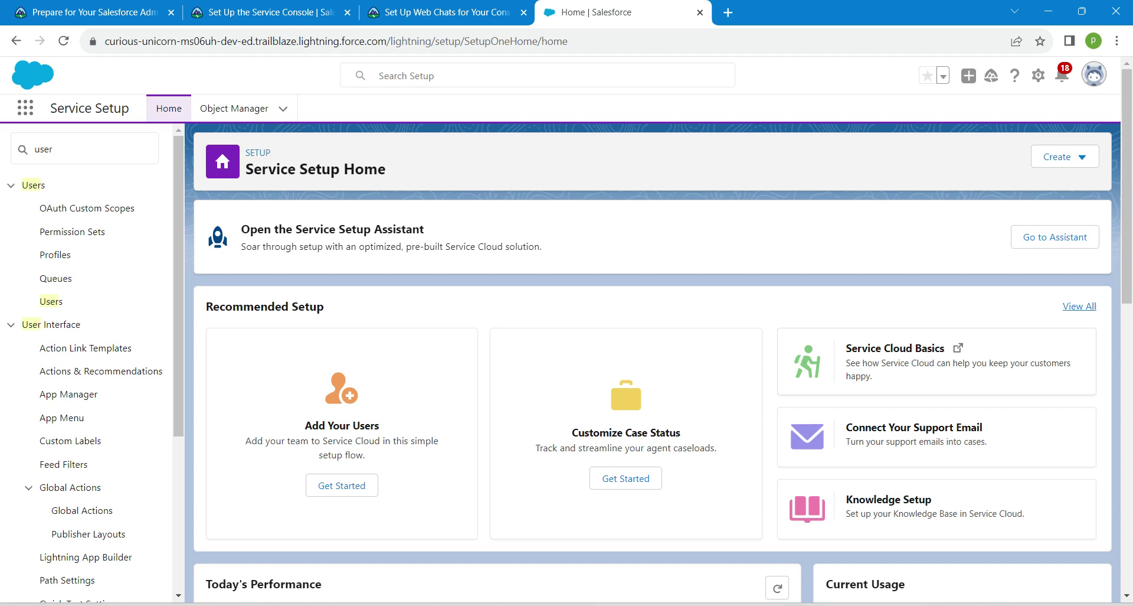
left_click(1080, 306)
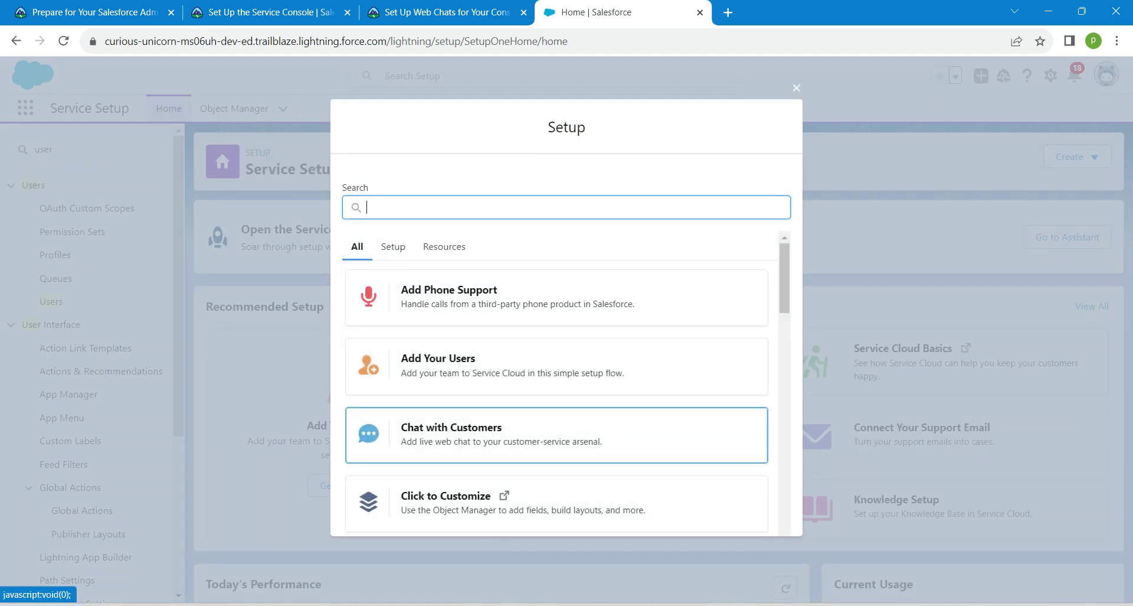
left_click(557, 434)
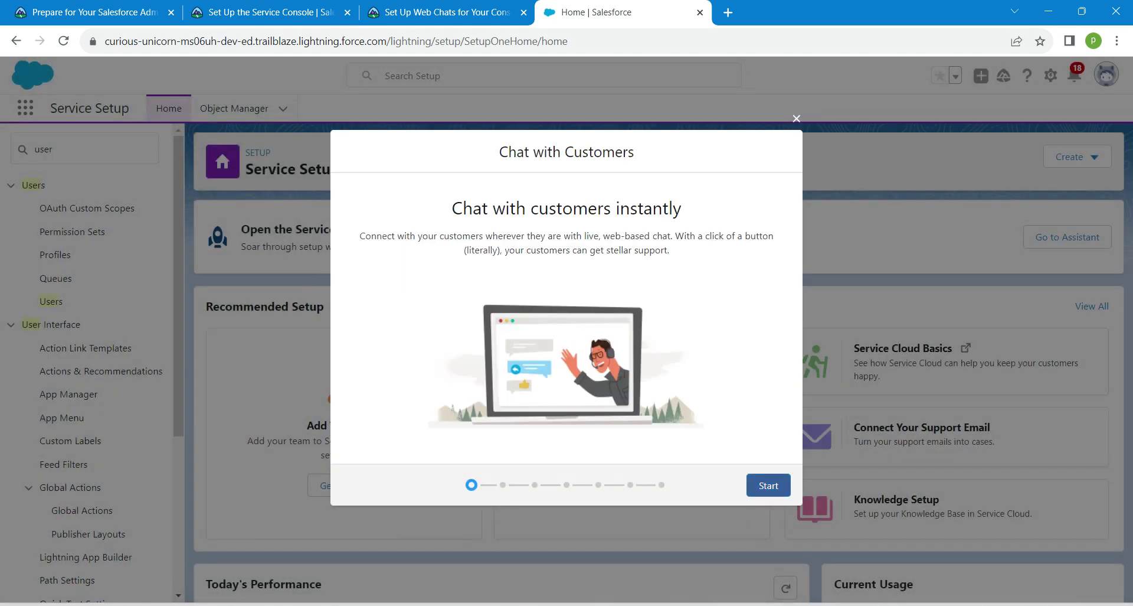
left_click(769, 486)
Step: Name the chat queue Ursa Major Solar Chat and its agent group Chat Agent
left_click(445, 270)
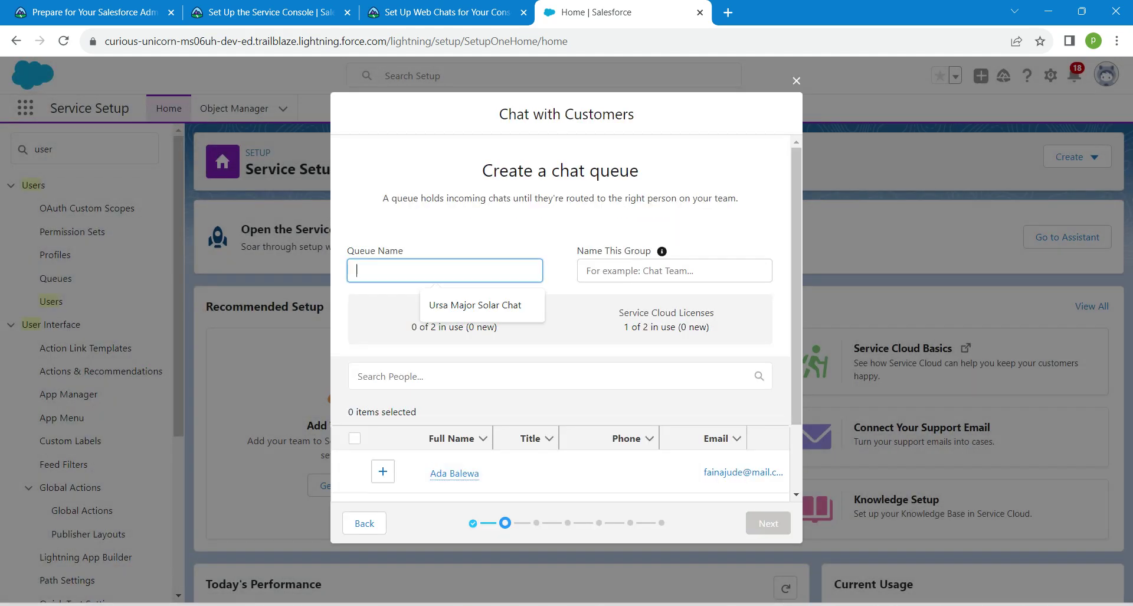
key("Down")
key("Return")
key("Tab")
key("Down")
key("Down")
key("Return")
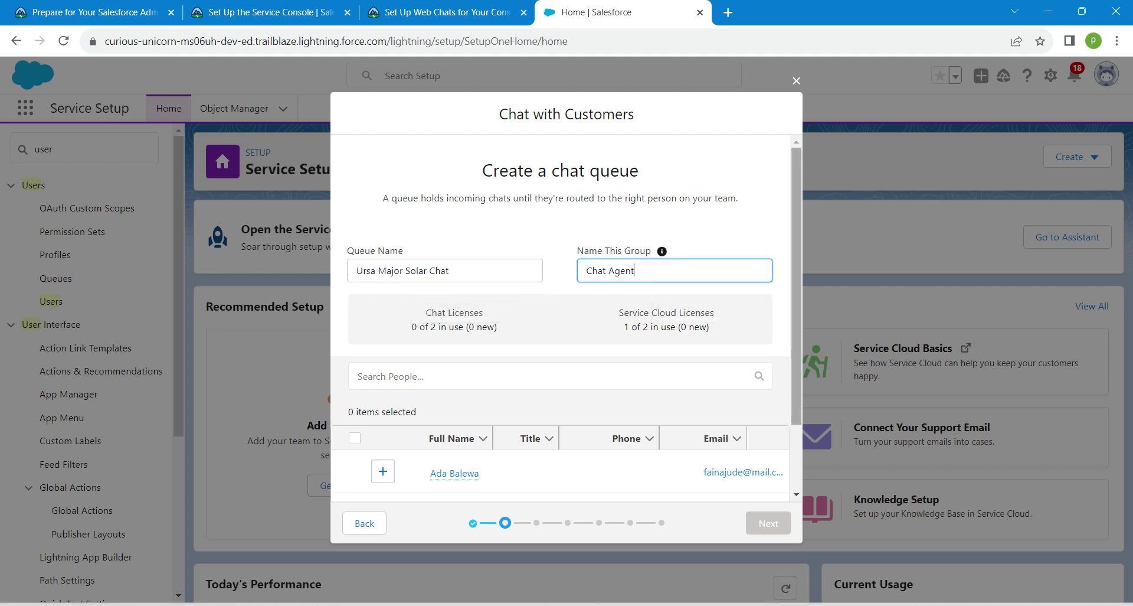
Step: Add both listed users to the chat queue and accept the default agent workload settings
left_click_drag(797, 295, 796, 359)
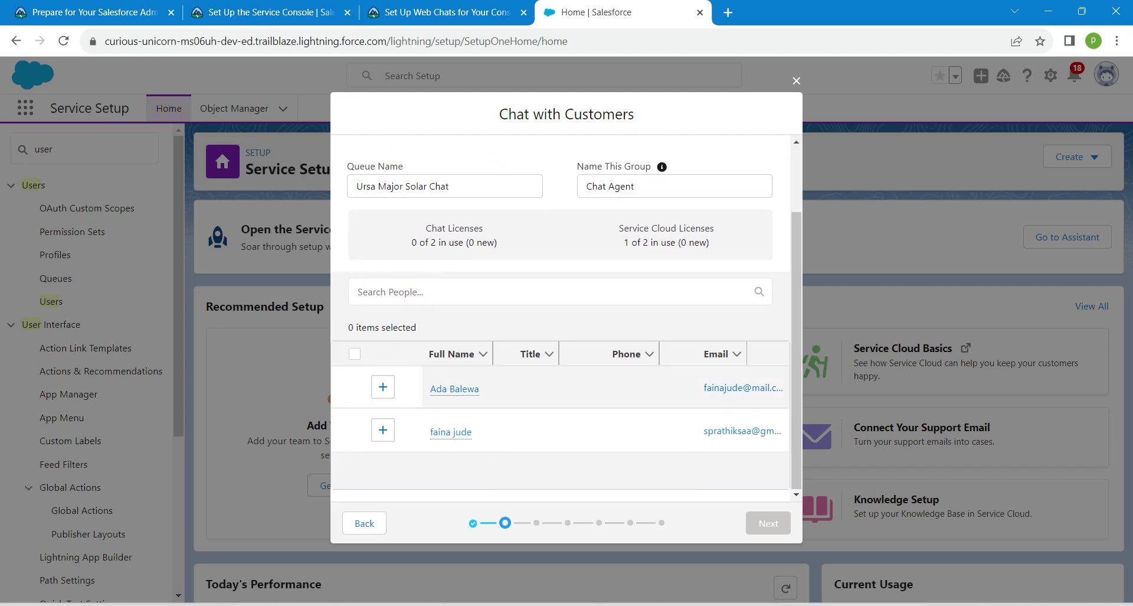
left_click(383, 386)
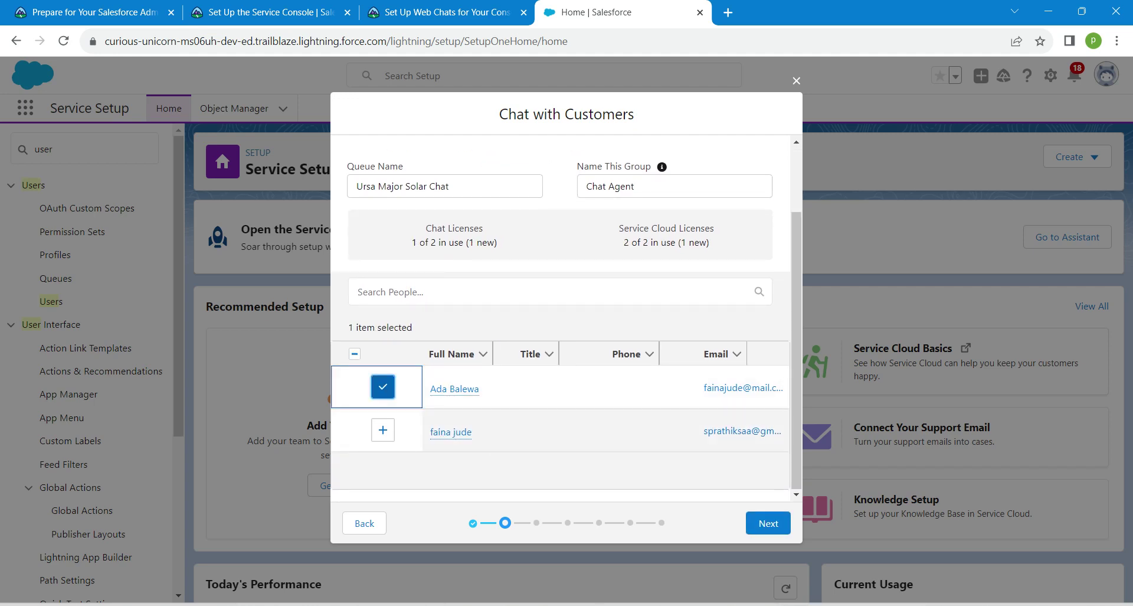
left_click(383, 430)
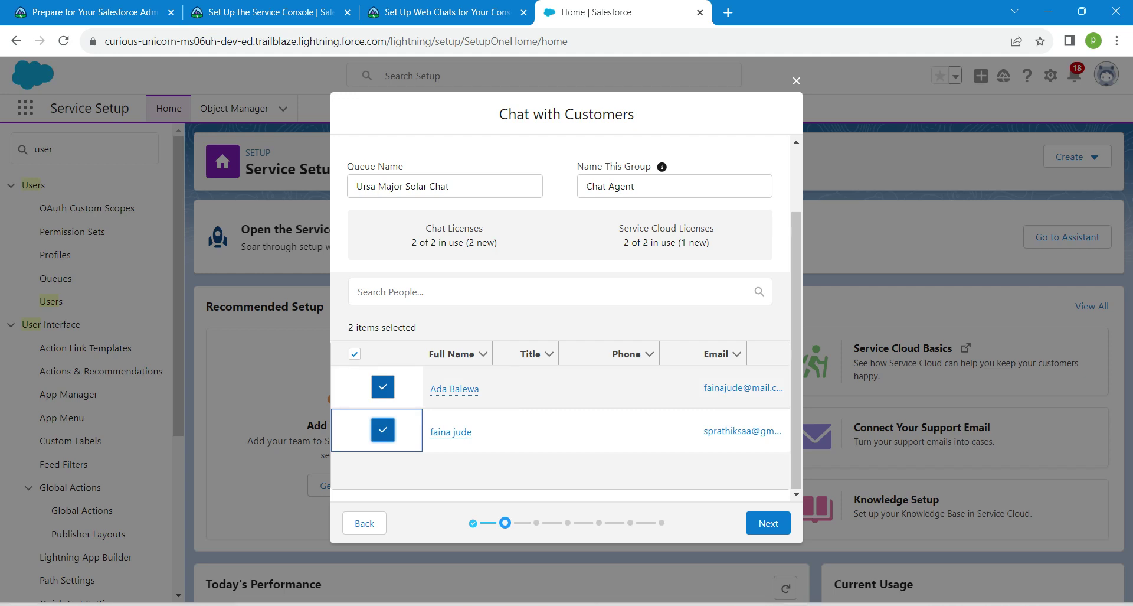
mouse_move(451, 432)
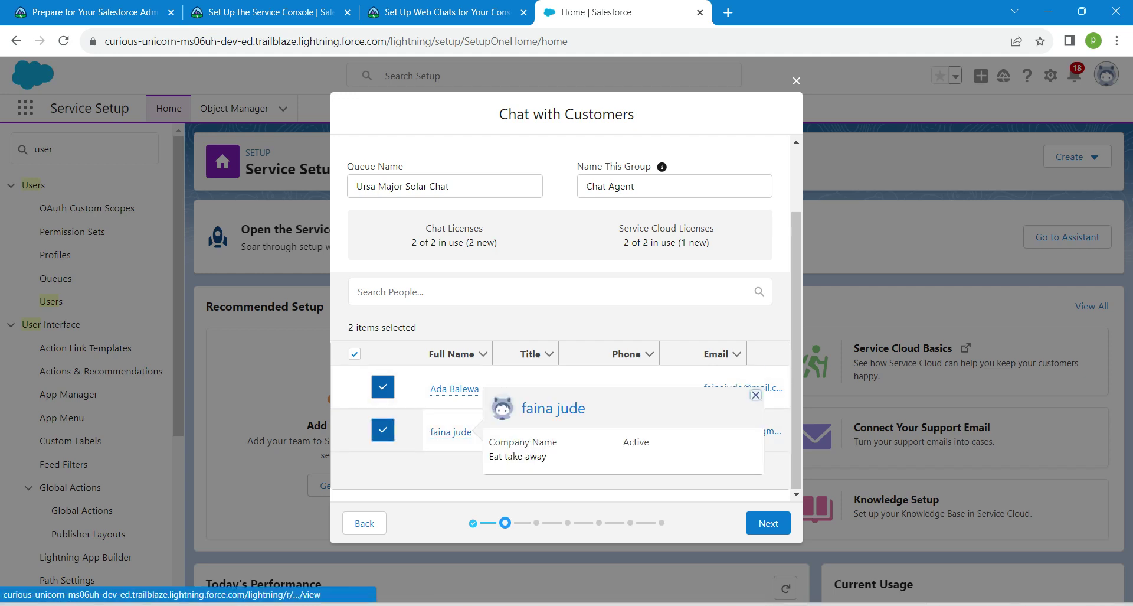
left_click(472, 186)
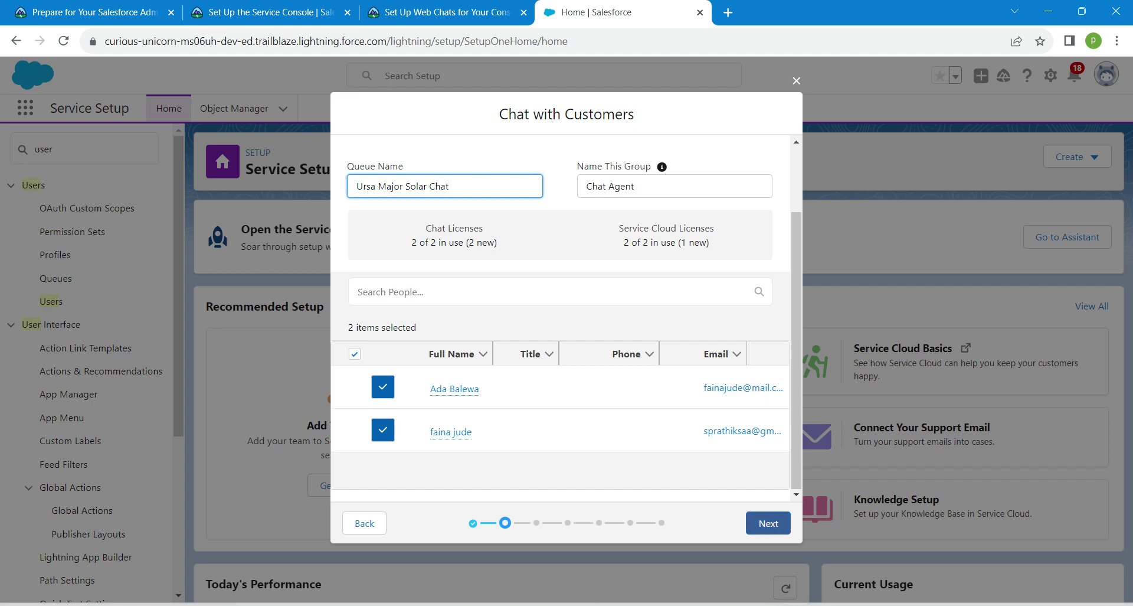
left_click(768, 523)
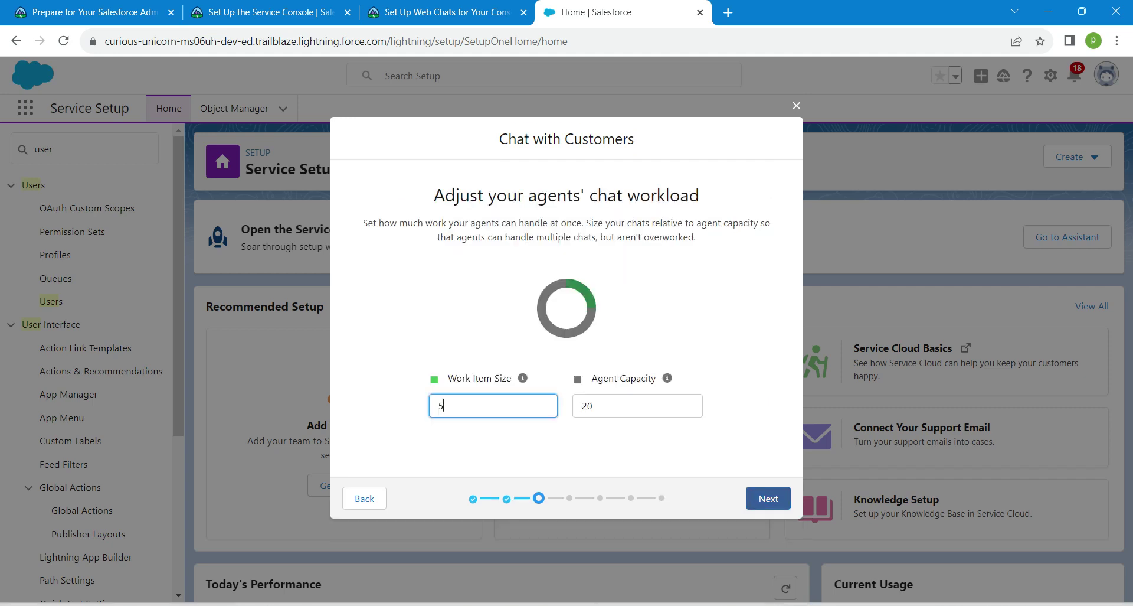
left_click(769, 498)
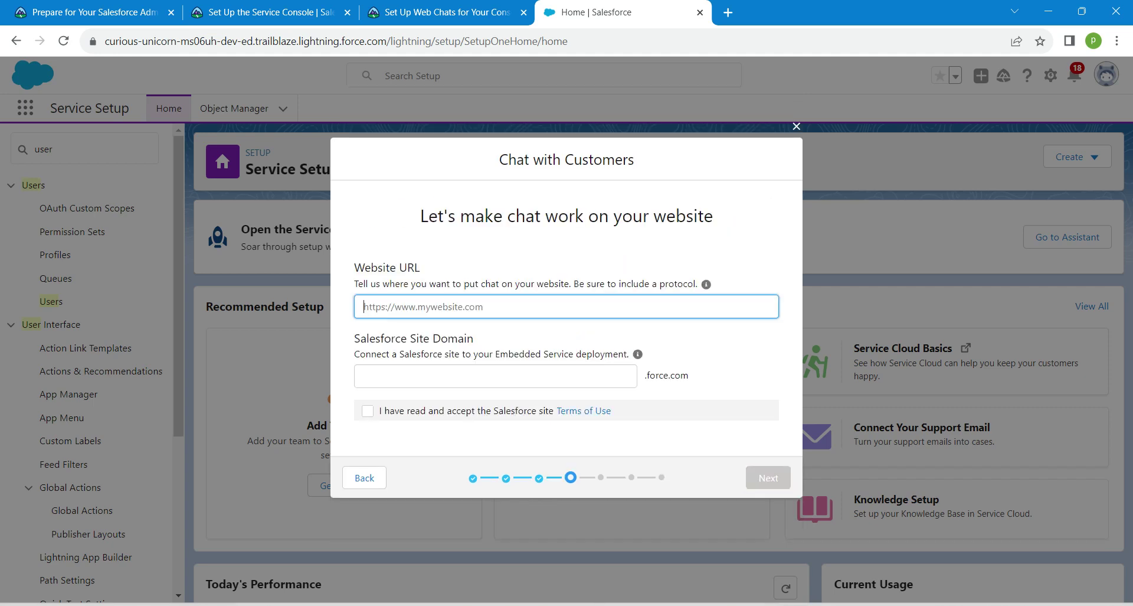
left_click(486, 307)
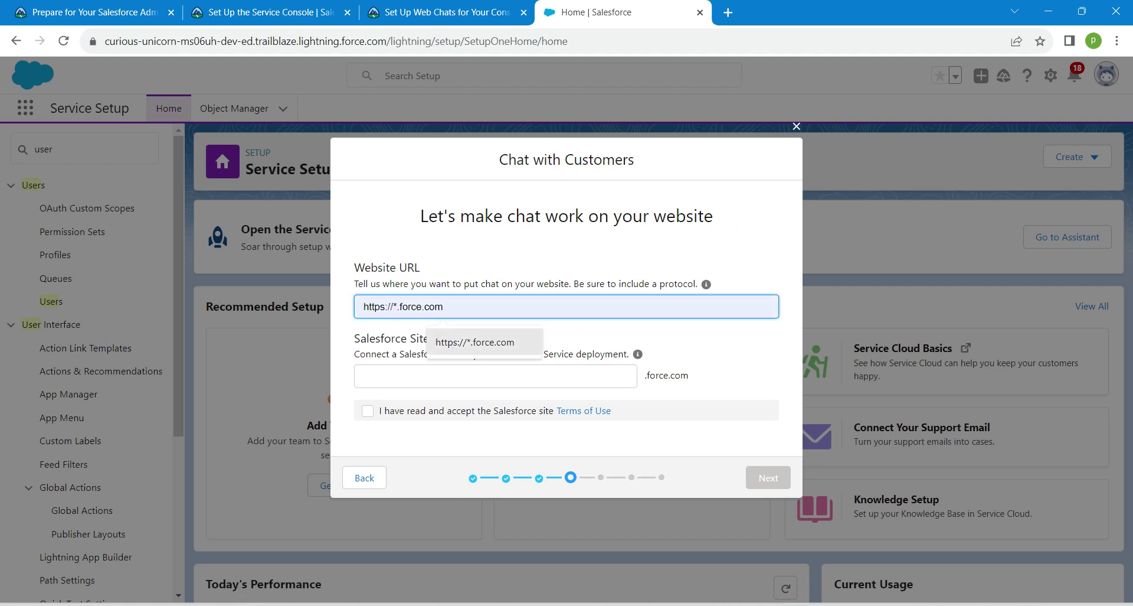
left_click(484, 342)
left_click(447, 12)
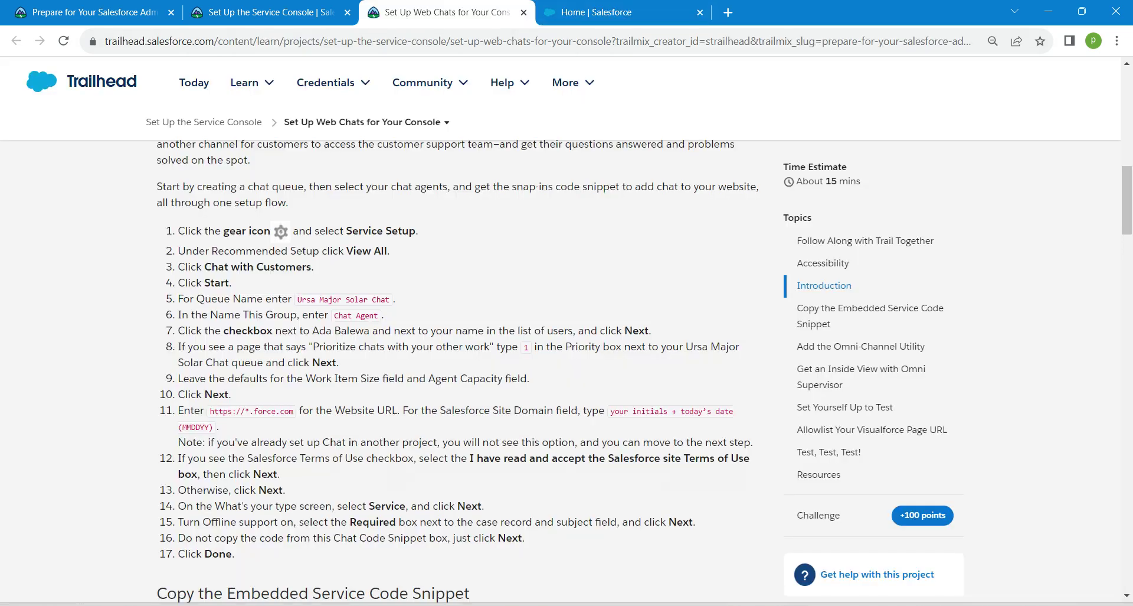
left_click_drag(211, 411, 294, 411)
left_click(597, 12)
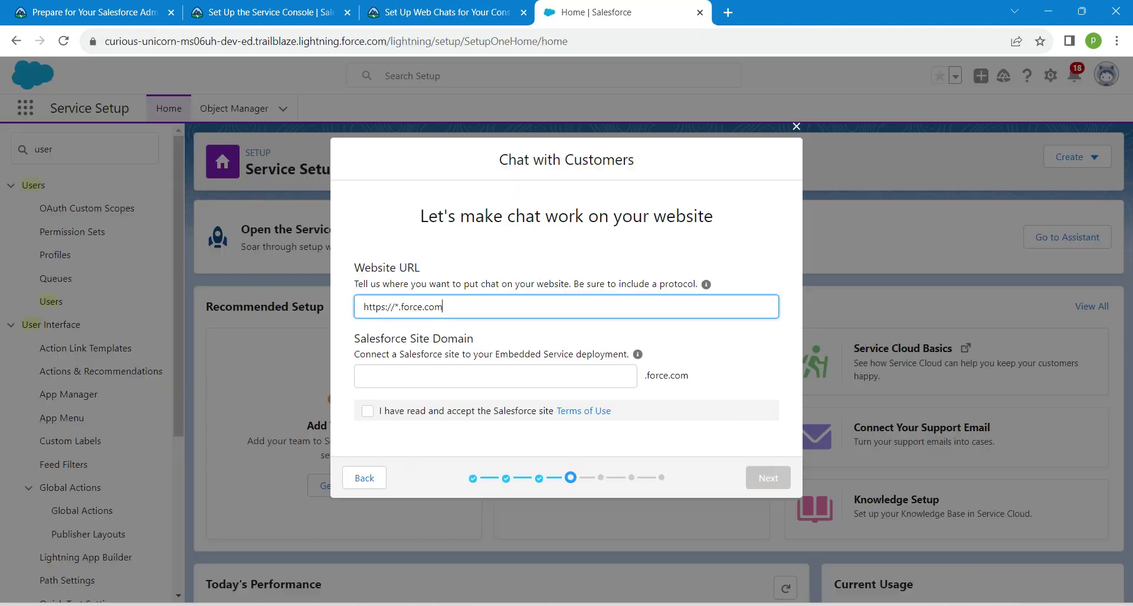
Step: Set the Salesforce Site Domain to fj061025
left_click(466, 376)
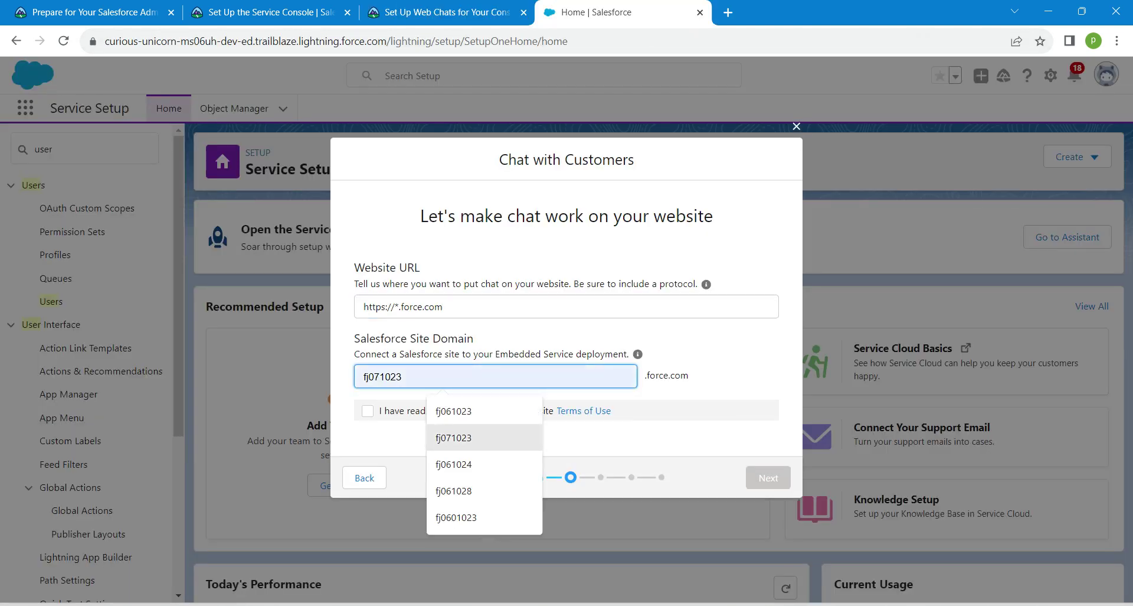
left_click(466, 412)
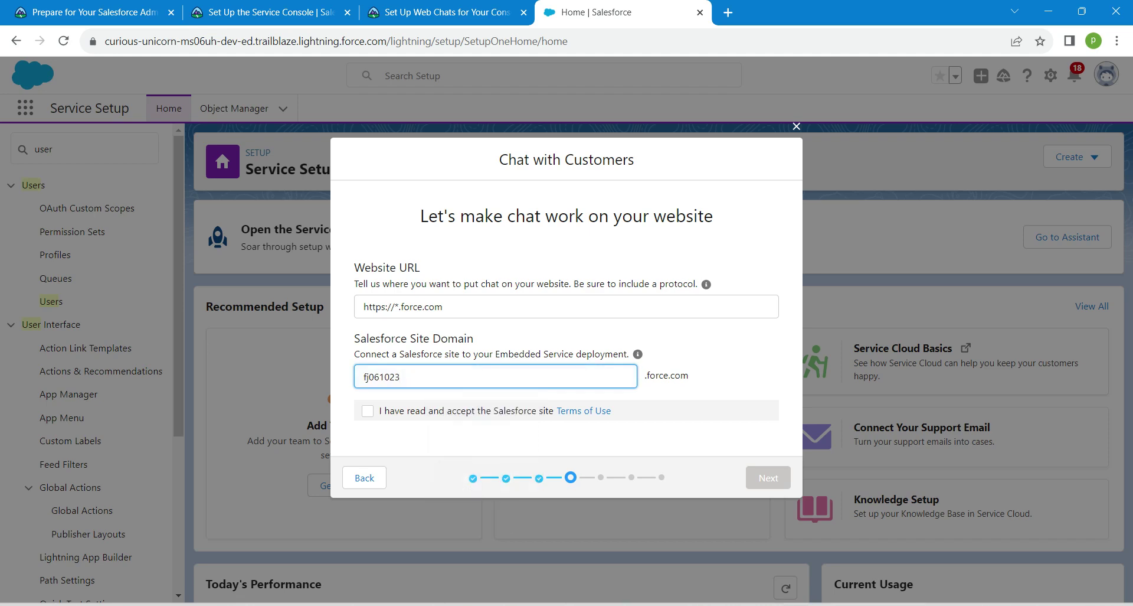
key("BackSpace")
type("5")
key("ctrl+a")
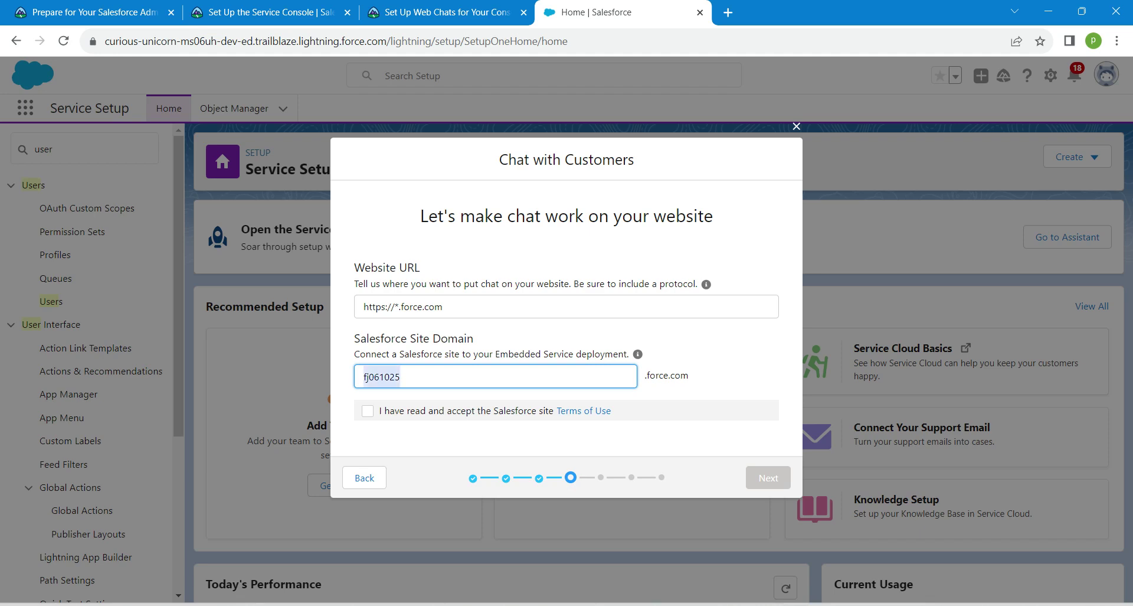
left_click_drag(389, 377, 415, 374)
left_click(414, 375)
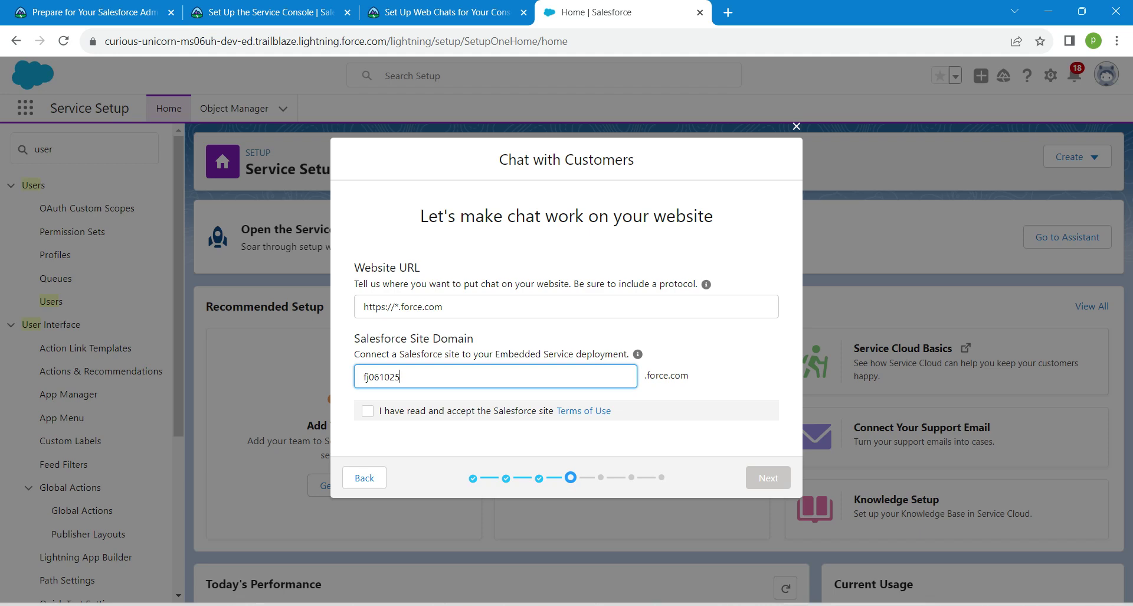
Step: Accept the Salesforce site Terms of Use and choose Service as the type of records to link chats with
left_click(368, 411)
left_click(768, 477)
key("Return")
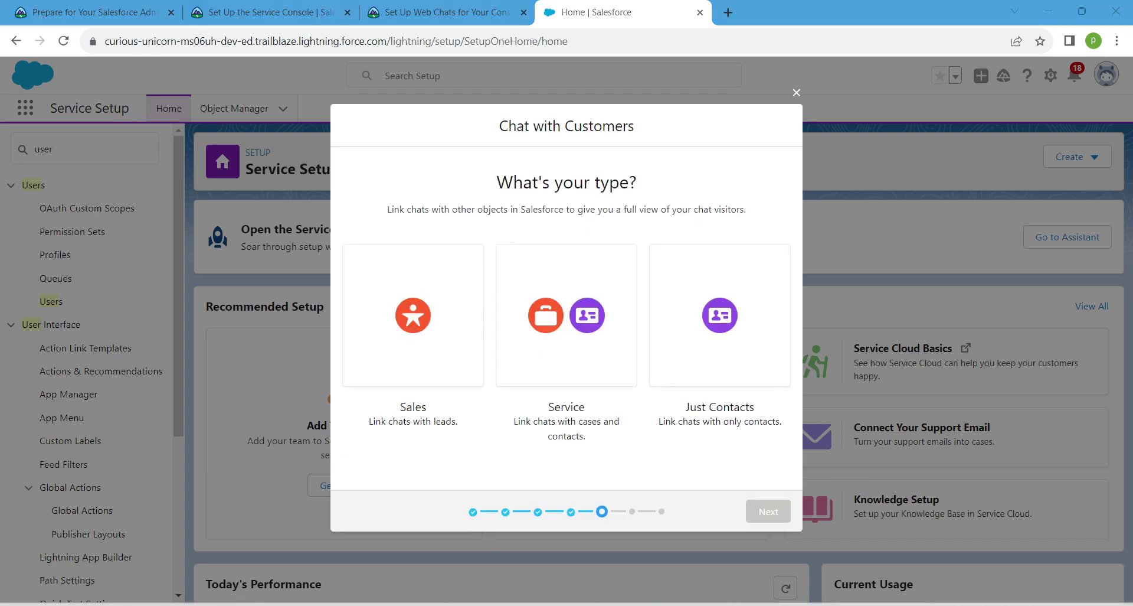
key("space")
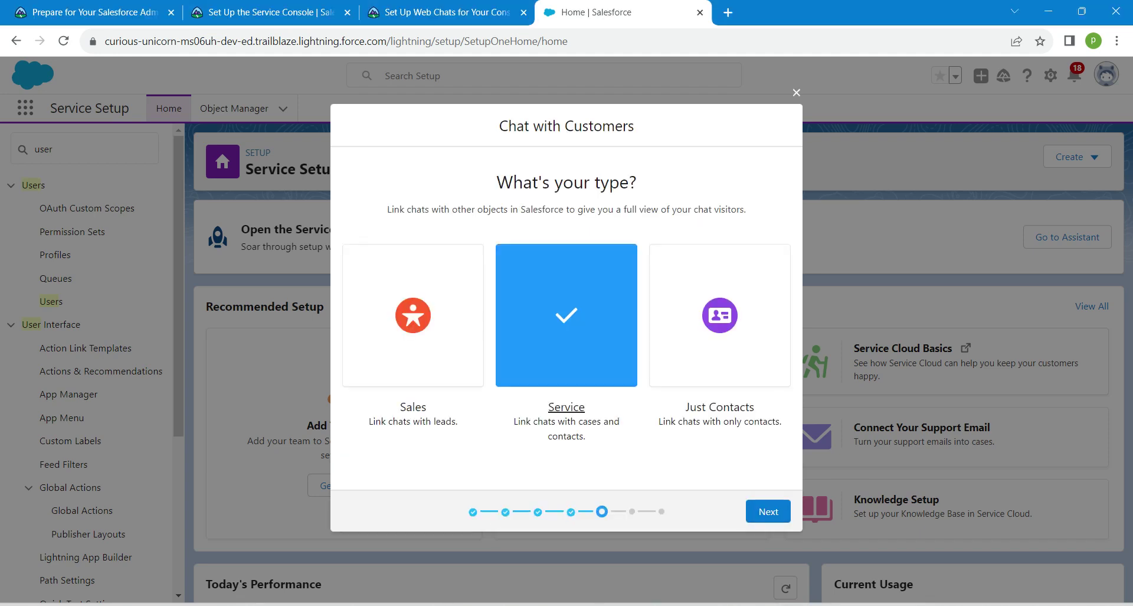
key("Return")
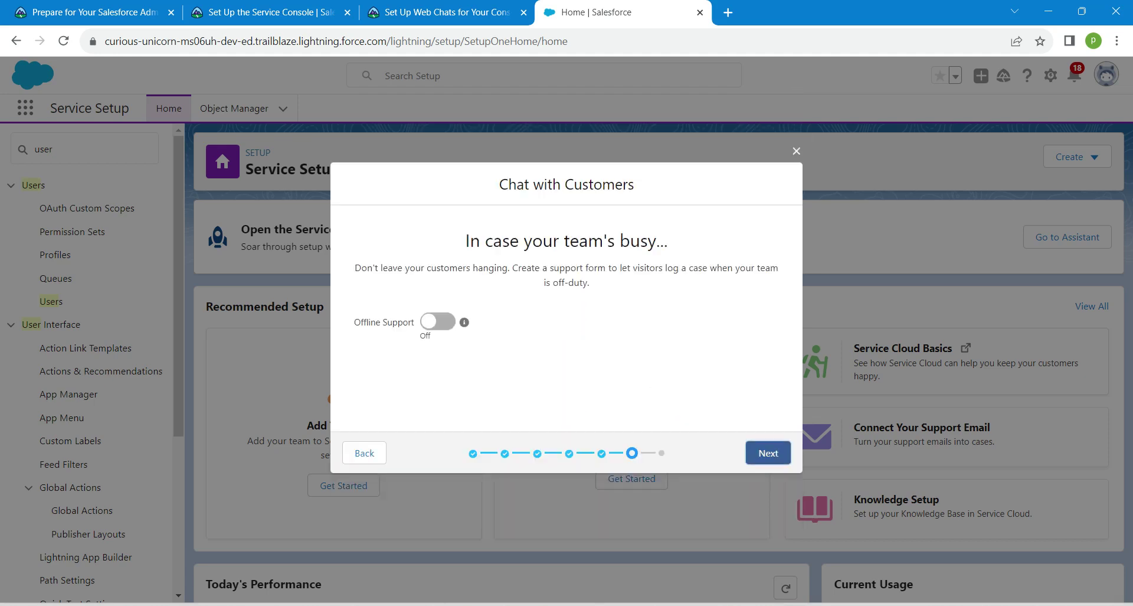
Step: Turn on Offline Support and make the case fields Subject and Web Email required
left_click(437, 322)
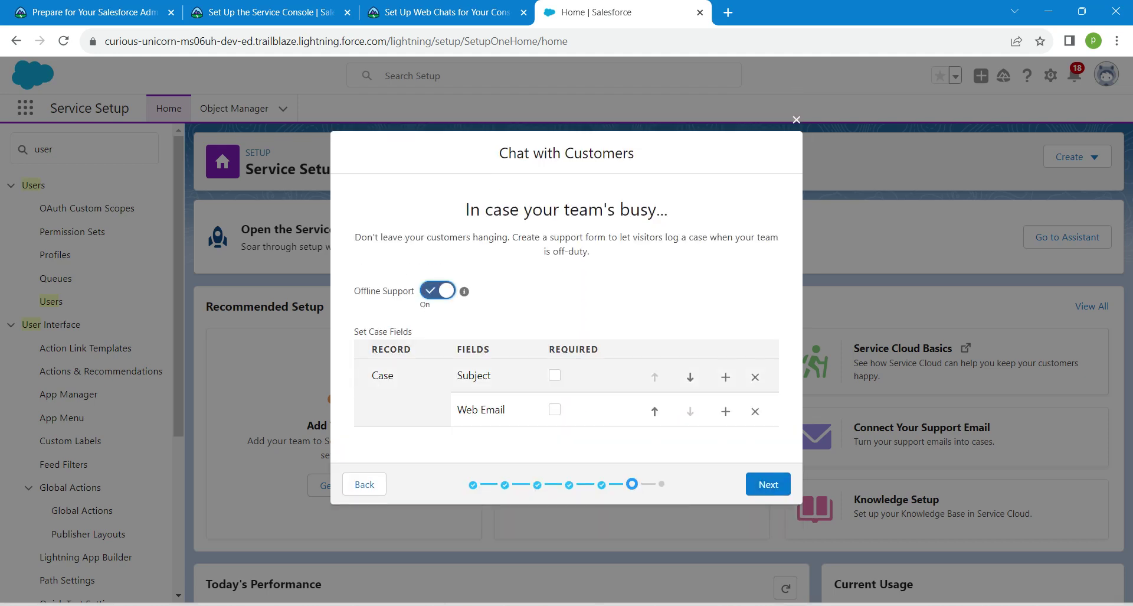
left_click(555, 376)
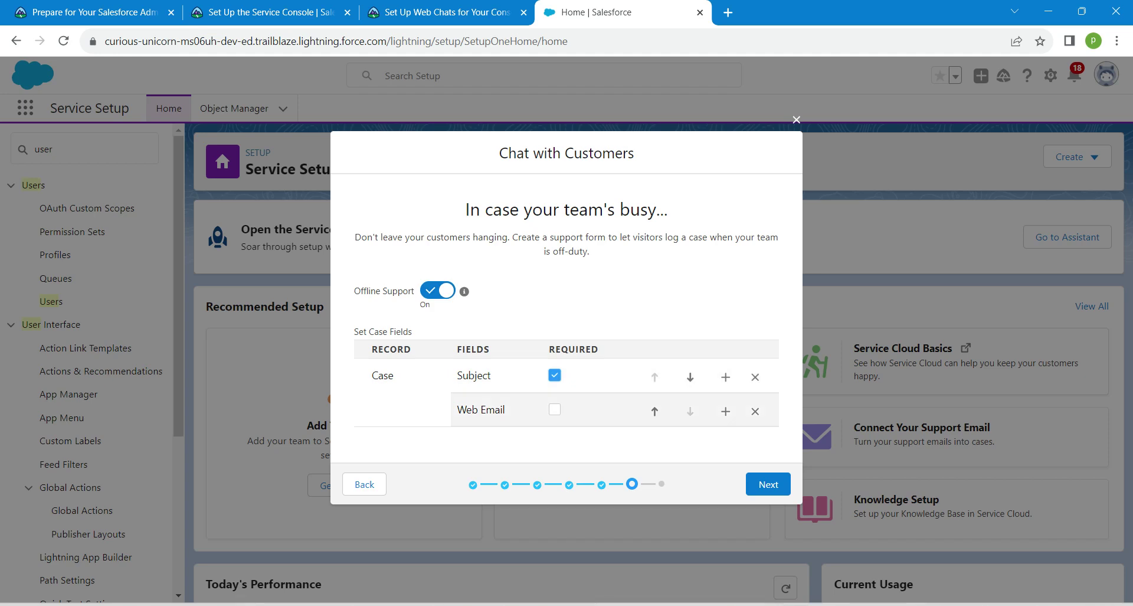
left_click(555, 410)
left_click(768, 484)
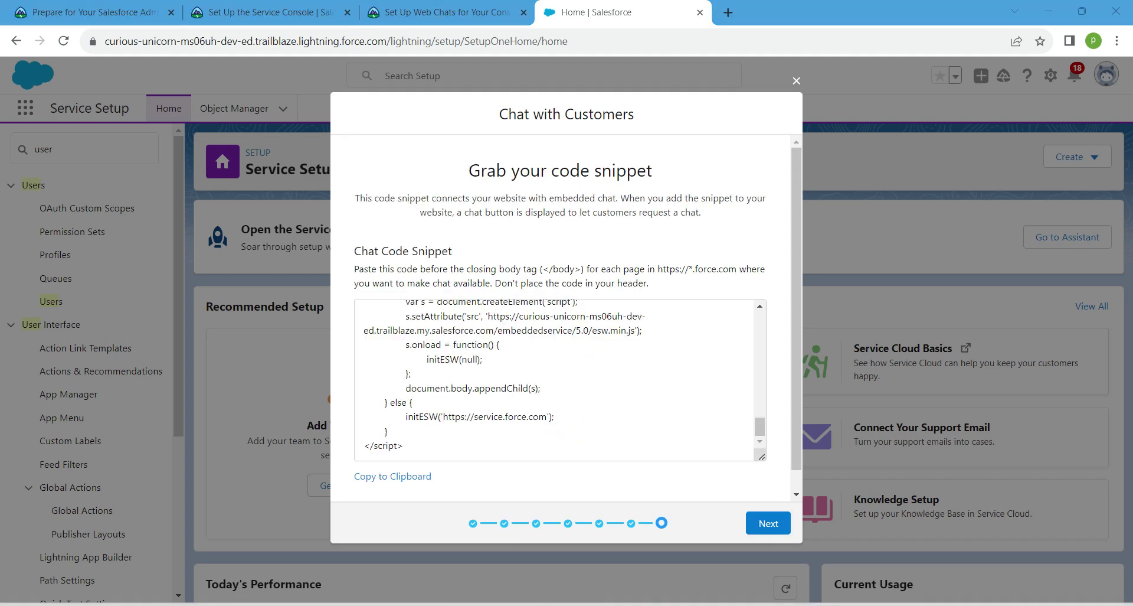
Step: Select the chat code snippet text and finish the Chat with Customers setup
left_click_drag(414, 447, 365, 277)
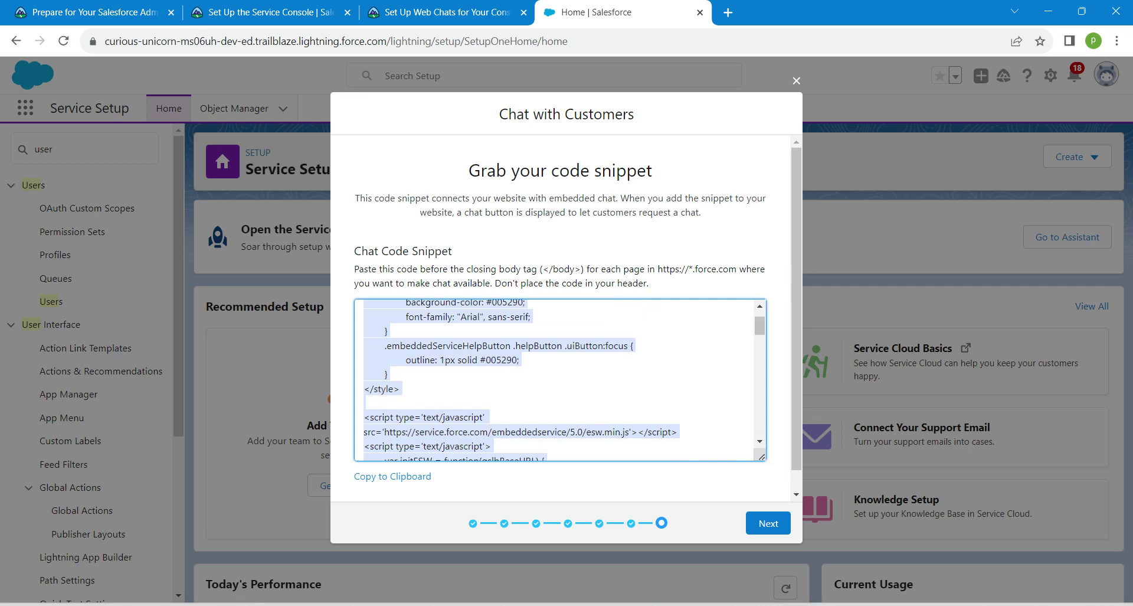
left_click(768, 523)
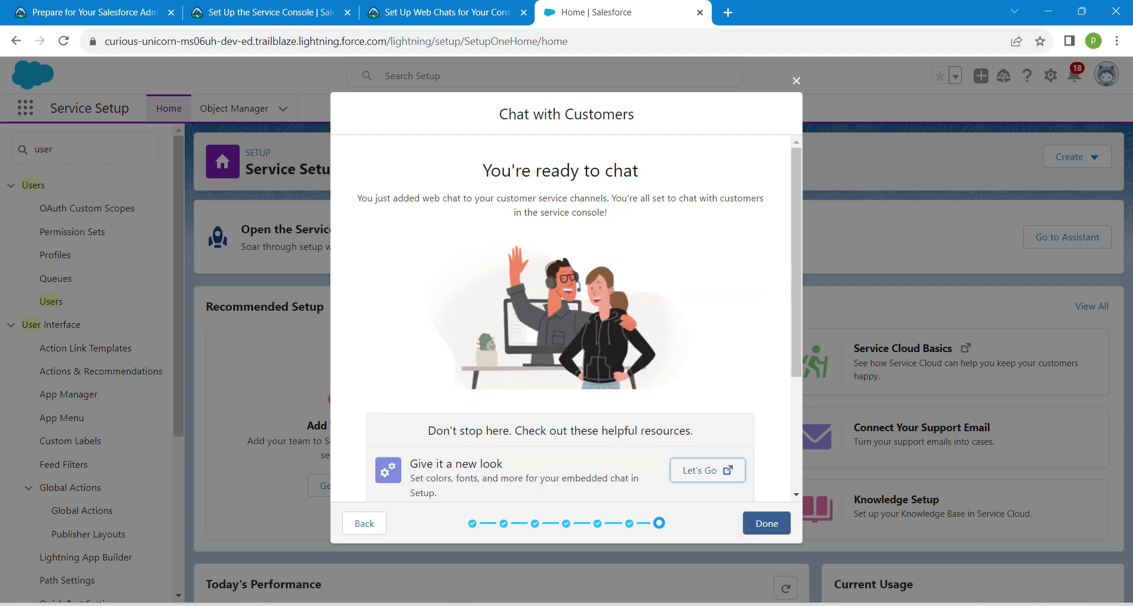
left_click(767, 523)
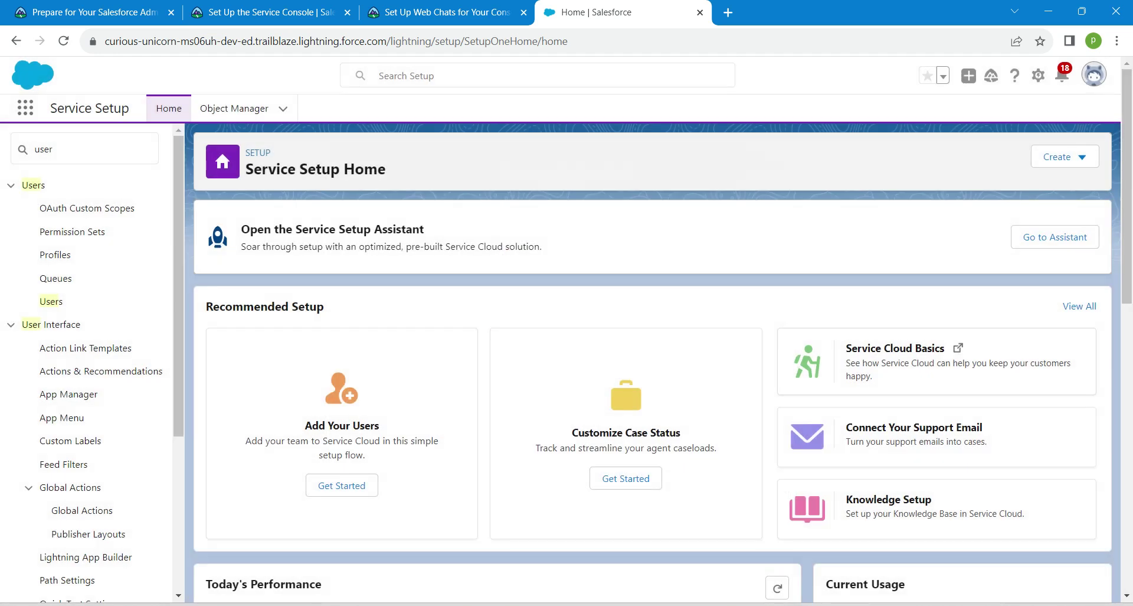
Step: Search the setup items for "emb" and open the Embedded Service Deployments page
double_click(45, 149)
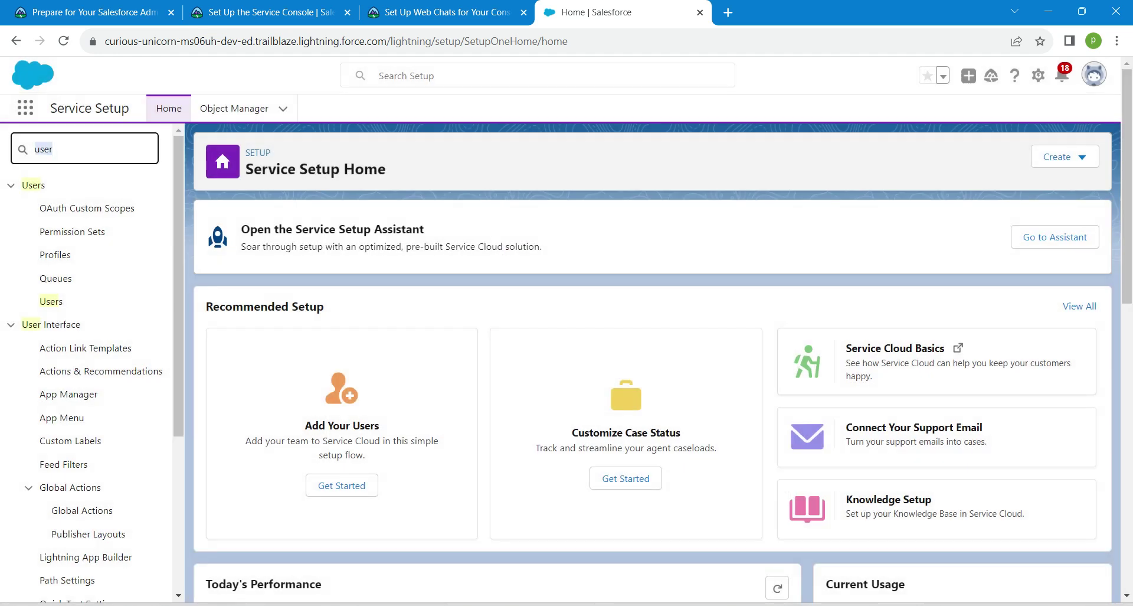
key("BackSpace")
type("e")
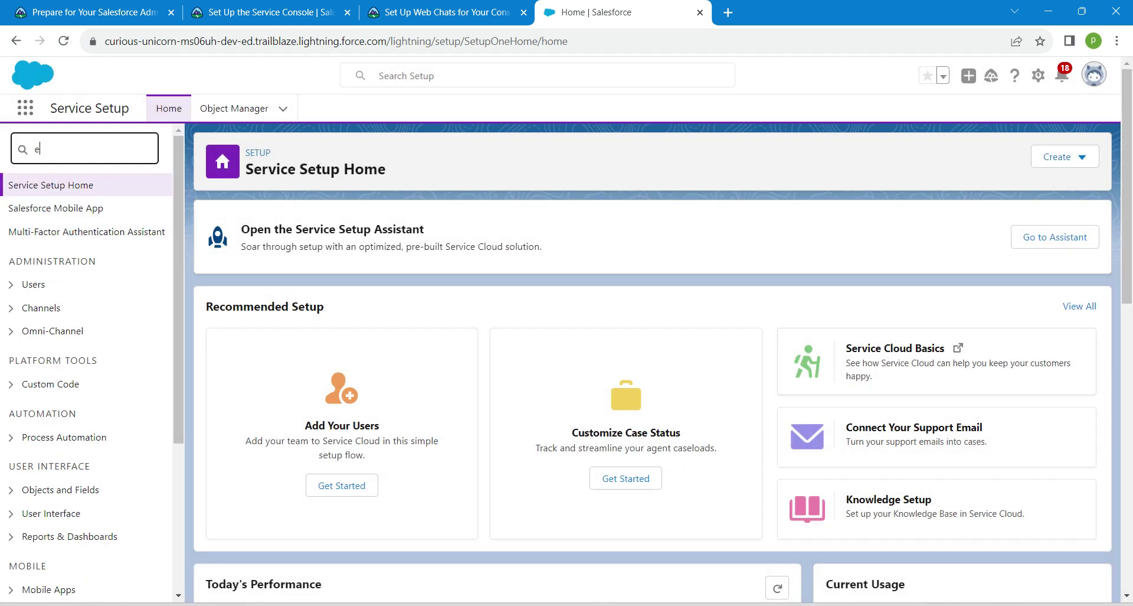
type("mb")
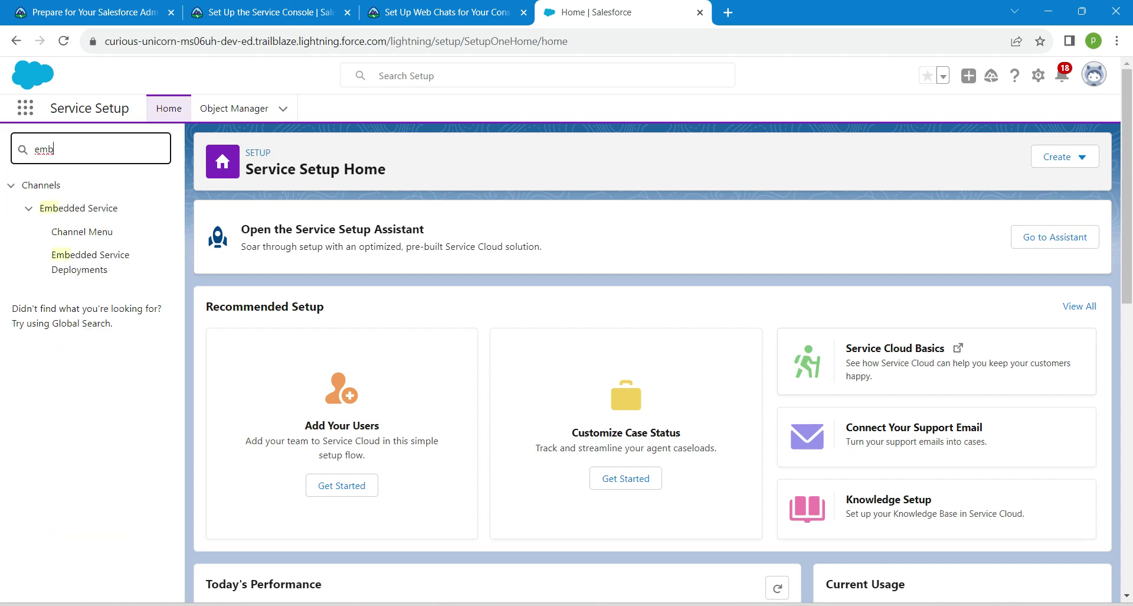
left_click(89, 261)
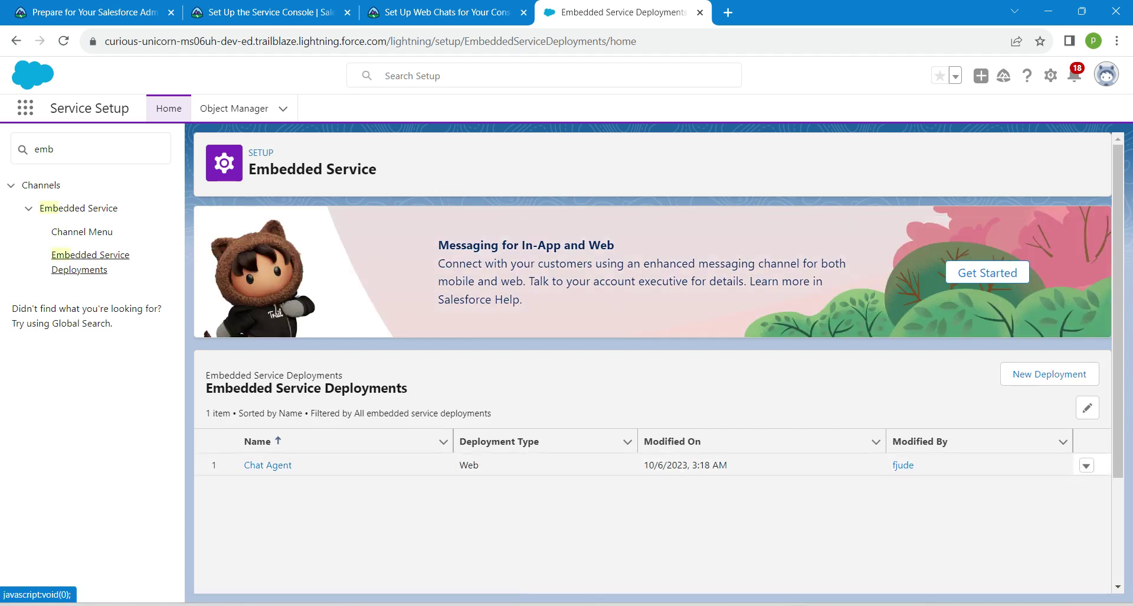
Step: View the Chat Agent embedded service deployment and copy its chat code snippet to the clipboard
left_click(1087, 465)
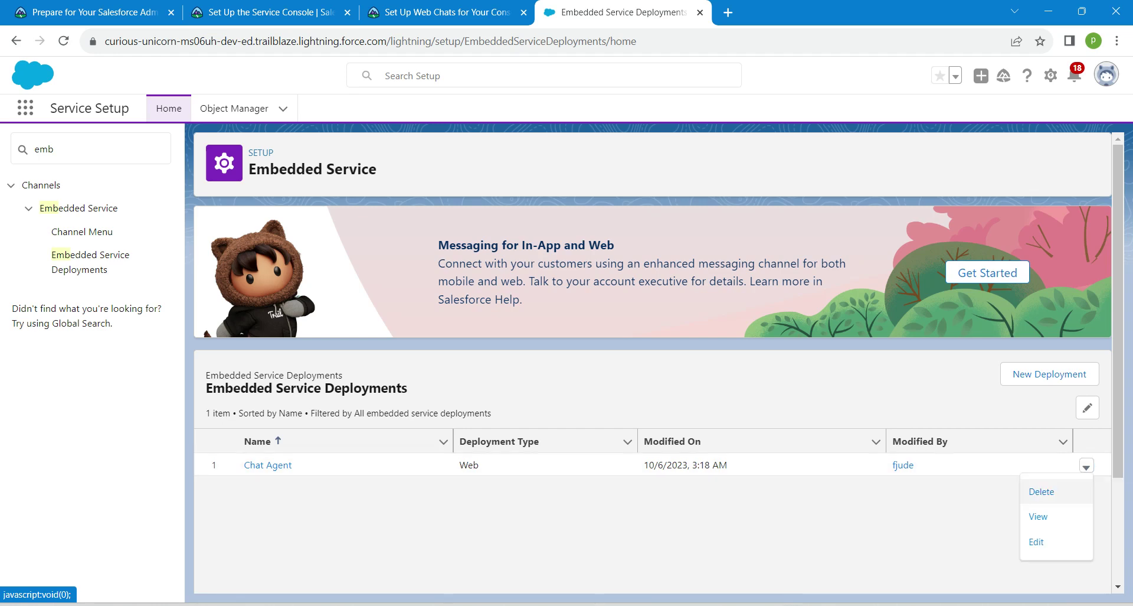
left_click(1039, 515)
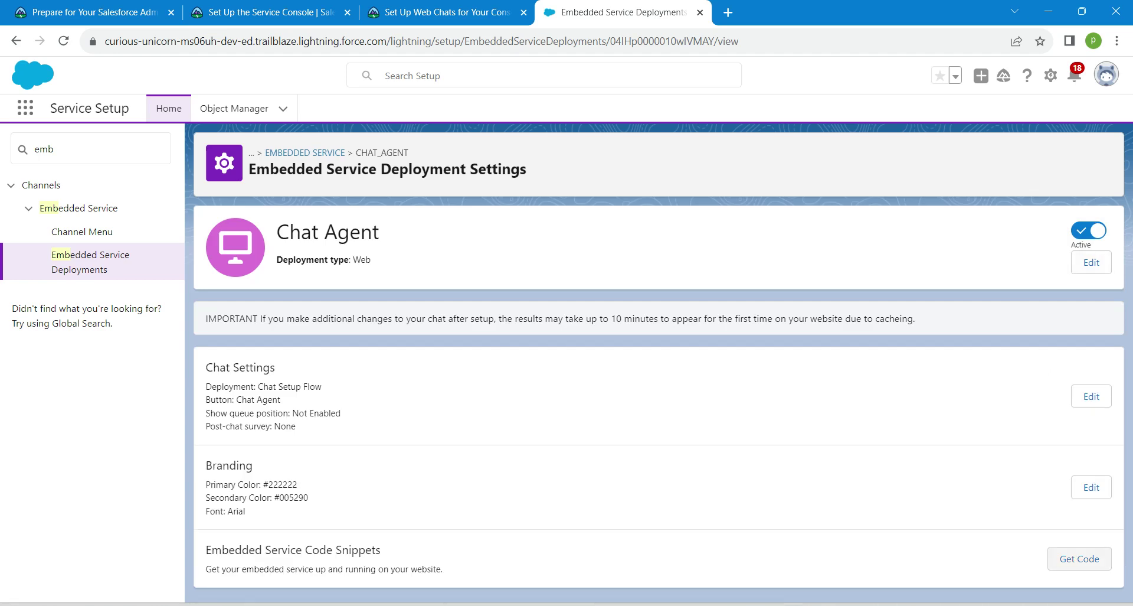
left_click(1079, 558)
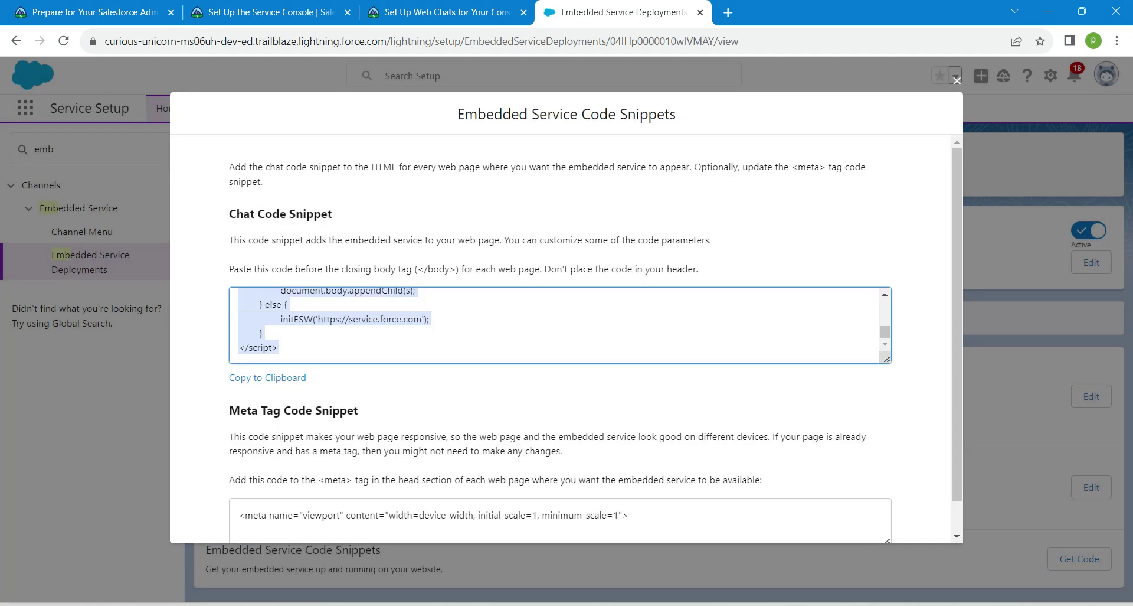
left_click(267, 377)
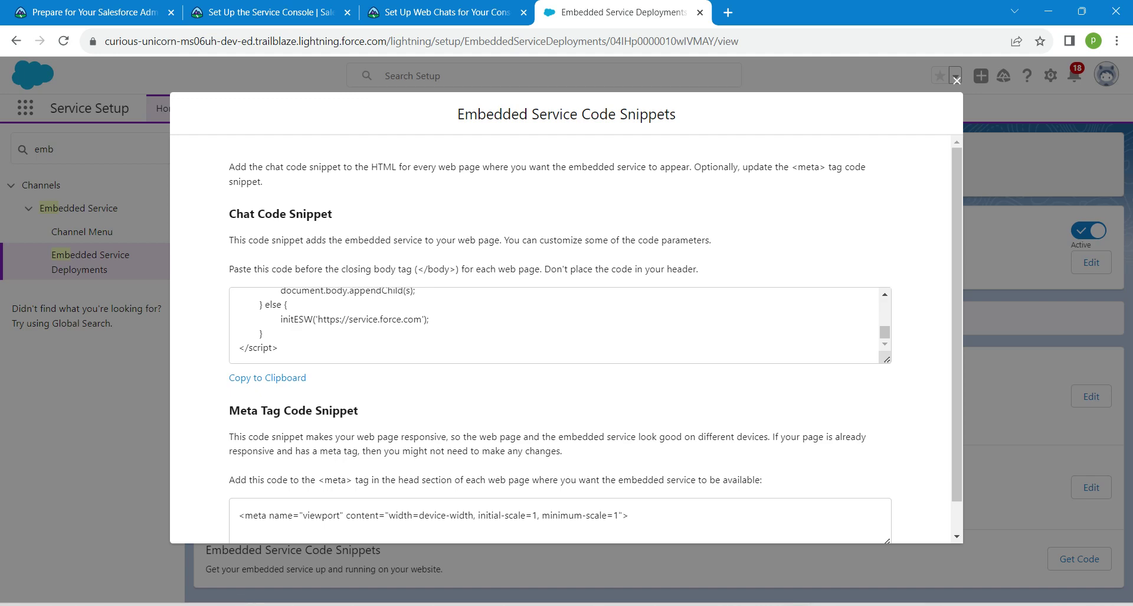
mouse_move(764, 604)
left_click(764, 546)
left_click(825, 604)
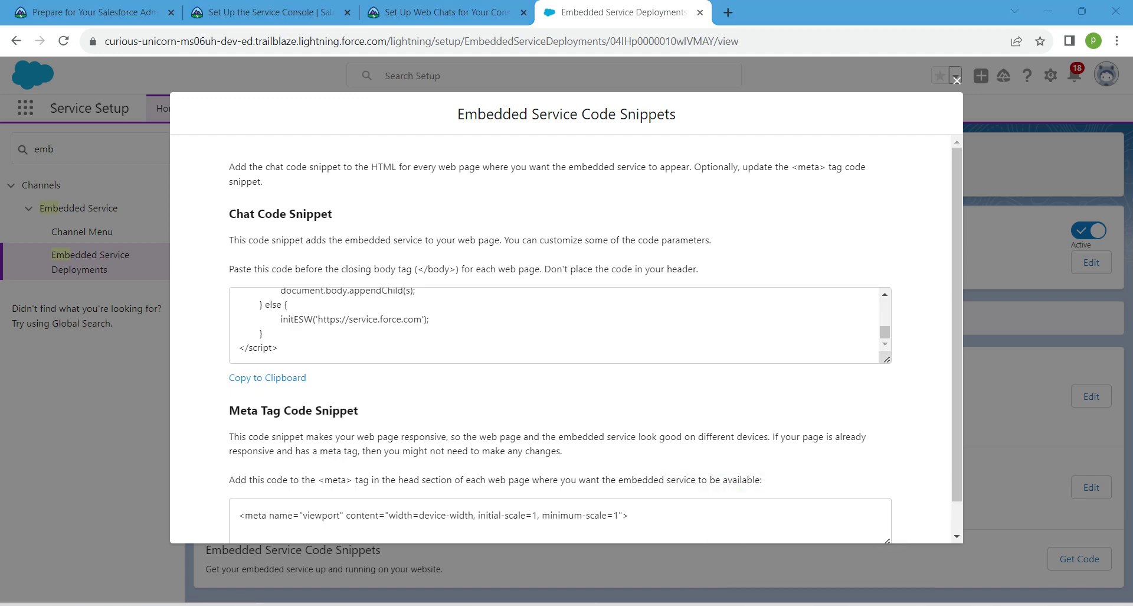
left_click(957, 80)
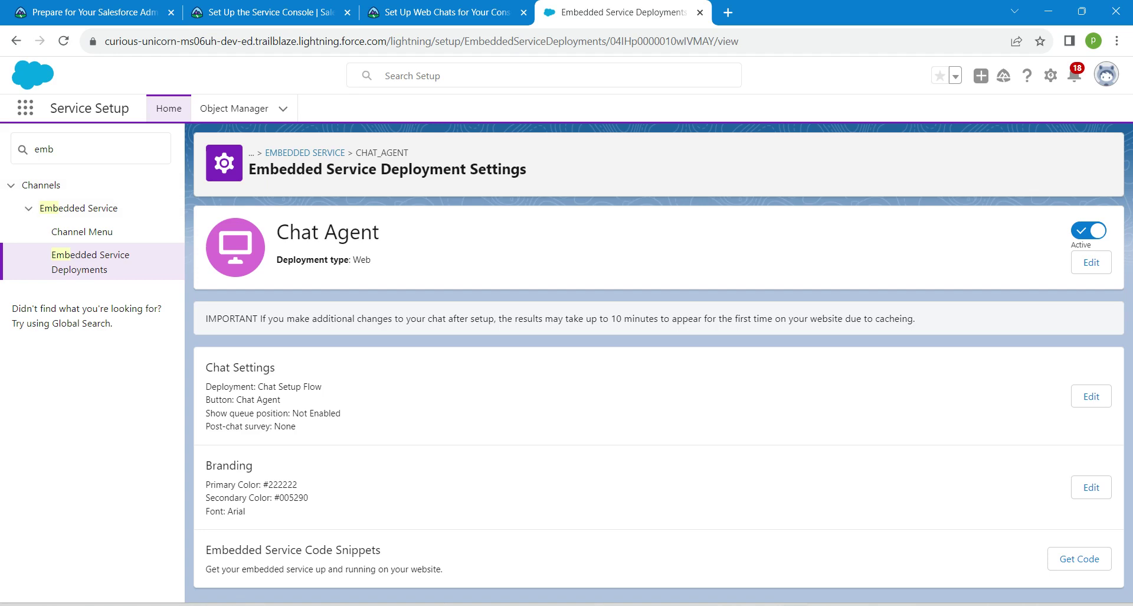
Step: Search the setup items for "app" and open the Ursa Major Solar Service Console app for editing from App Manager
double_click(44, 149)
key("BackSpace")
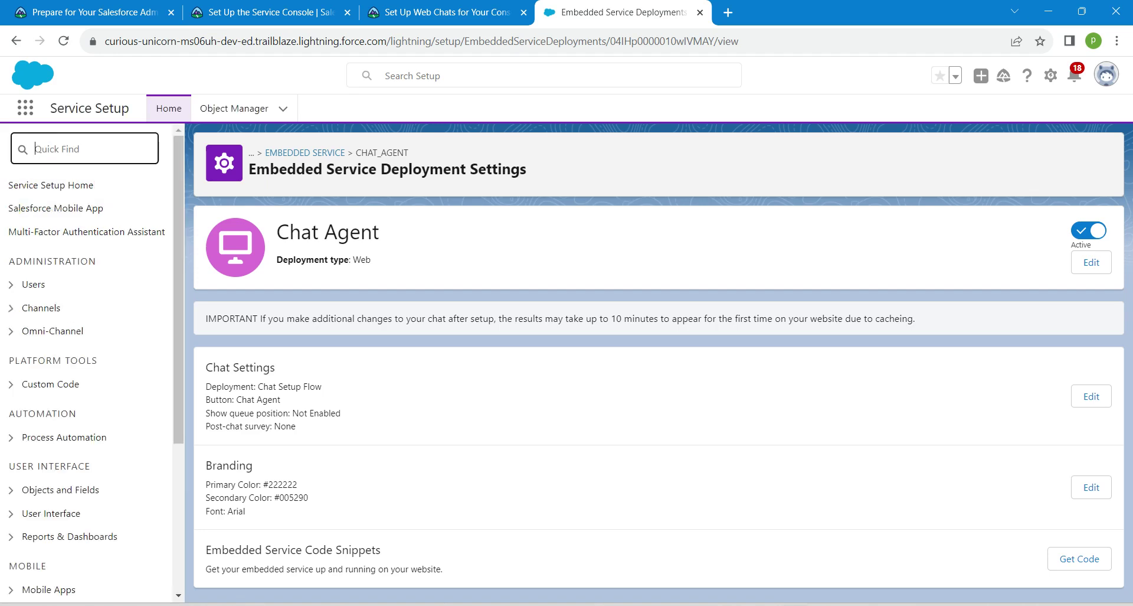
type("app")
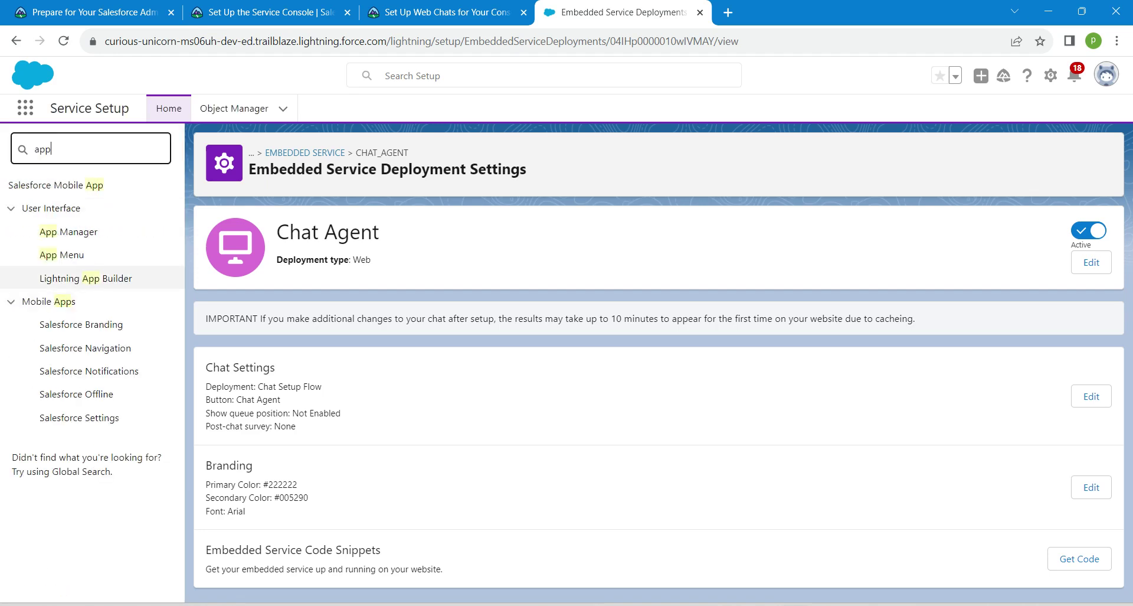
left_click(68, 231)
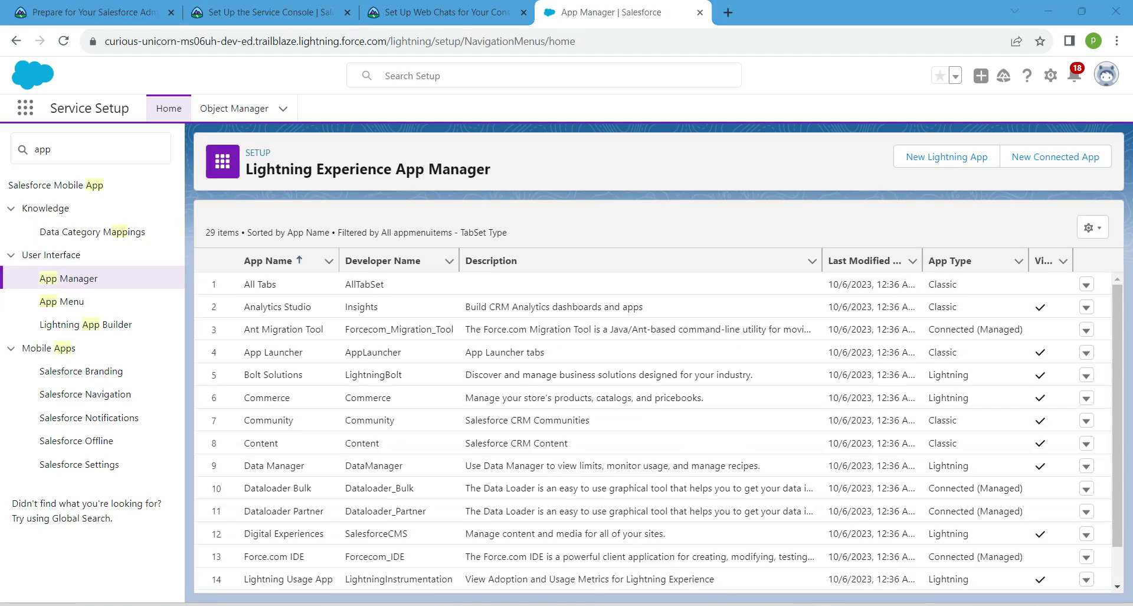
scroll(658, 431, "down", 5)
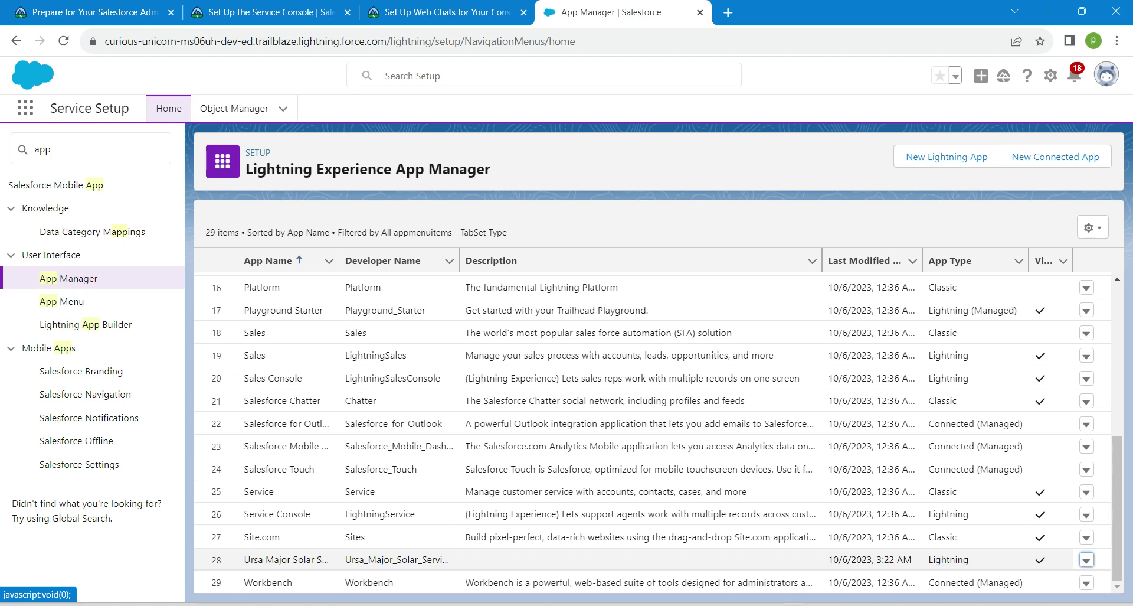
left_click(1086, 560)
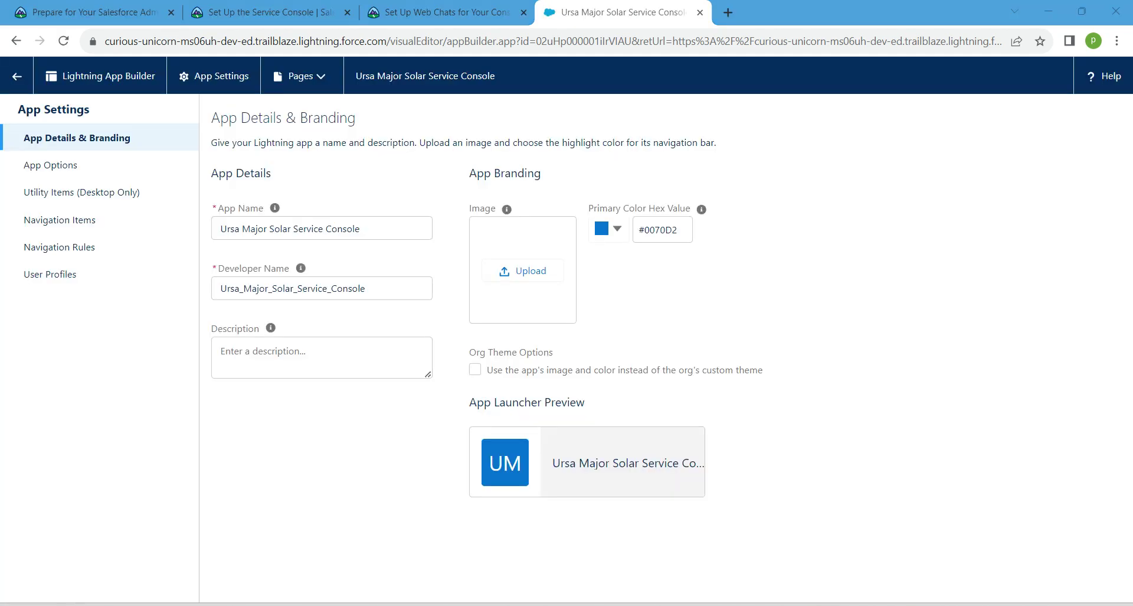
Step: Add the Omni-Channel utility item to the Ursa Major Solar Service Console app and save it
left_click(86, 192)
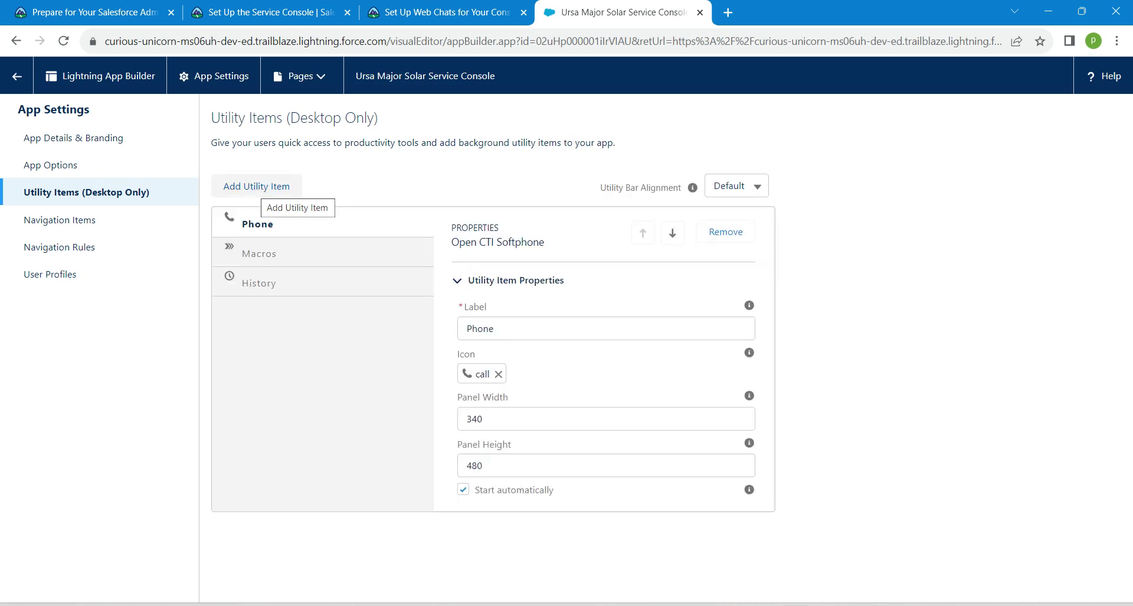
left_click(257, 186)
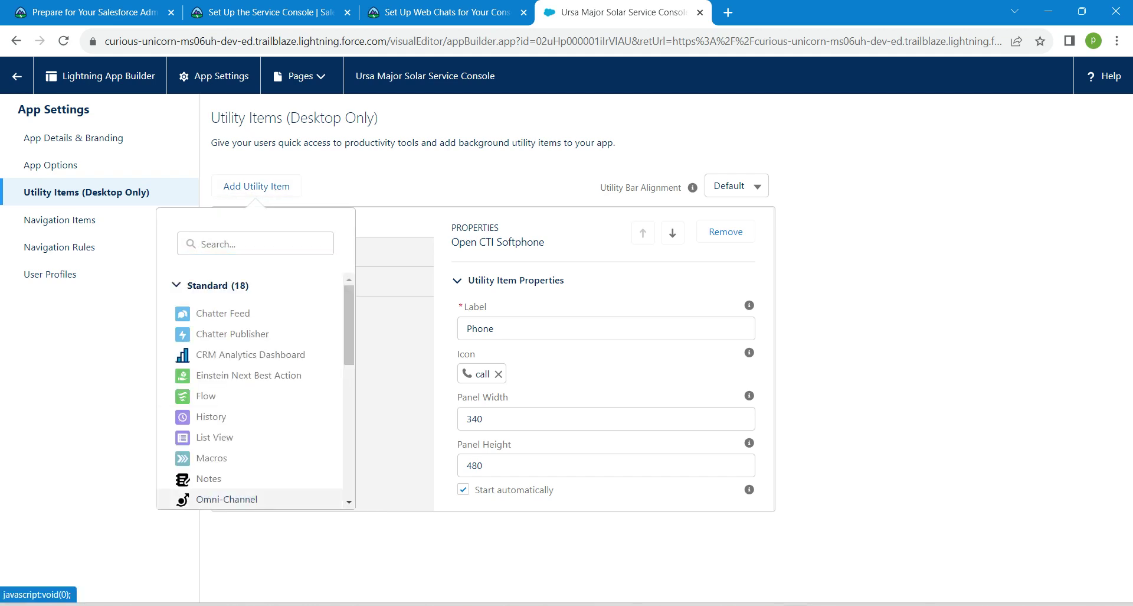
left_click(226, 499)
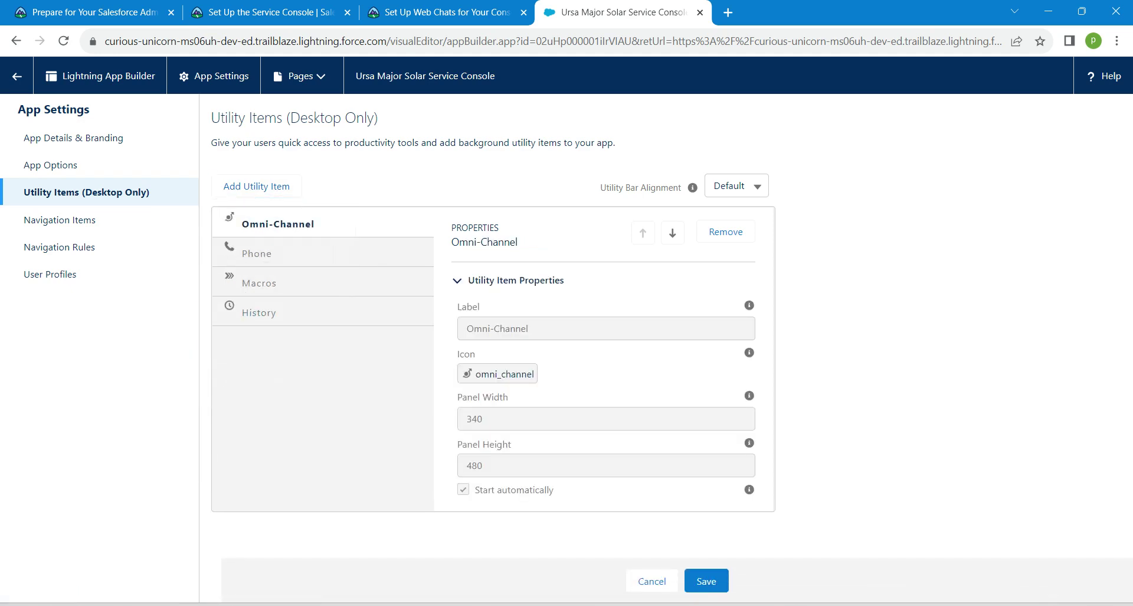
left_click(706, 581)
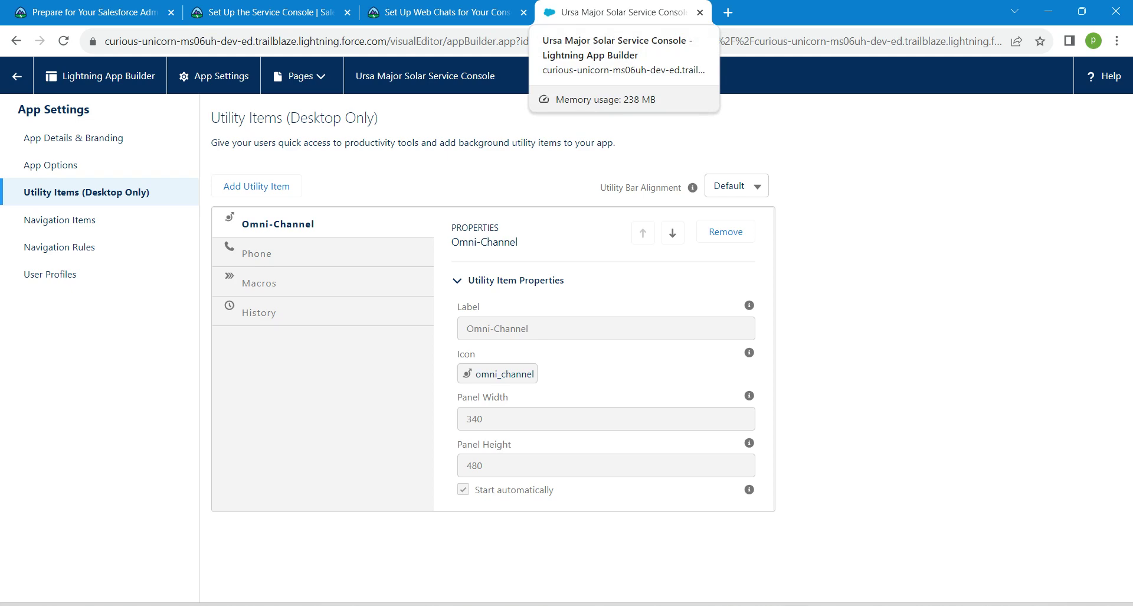
Step: Duplicate the app builder browser tab and replace the original with the main Setup home page, dismissing the Go Mobile pop-up
right_click(606, 10)
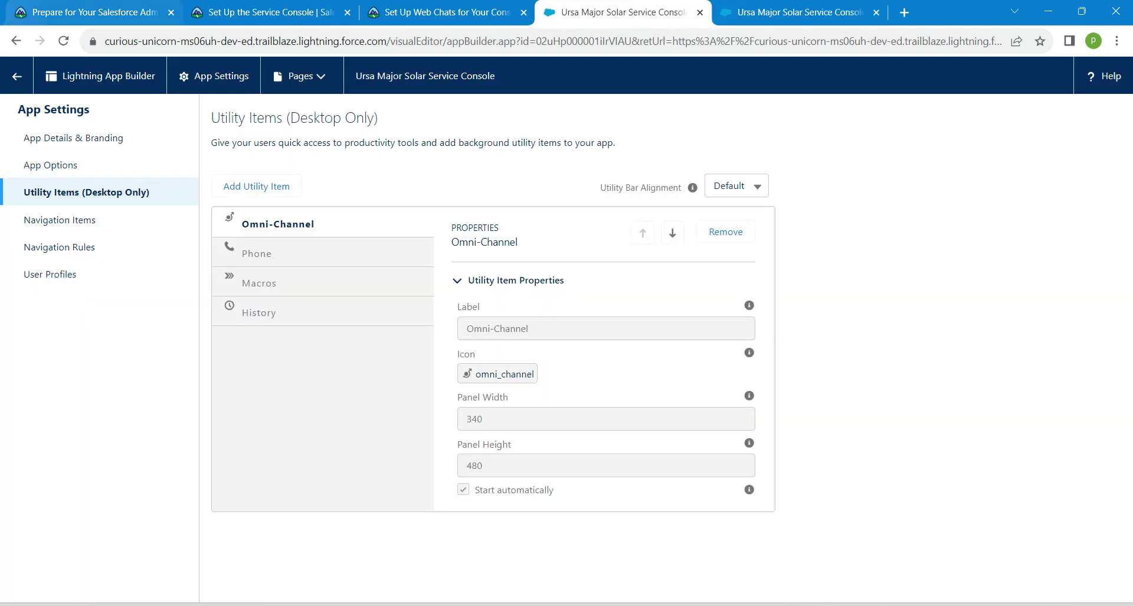
left_click(17, 76)
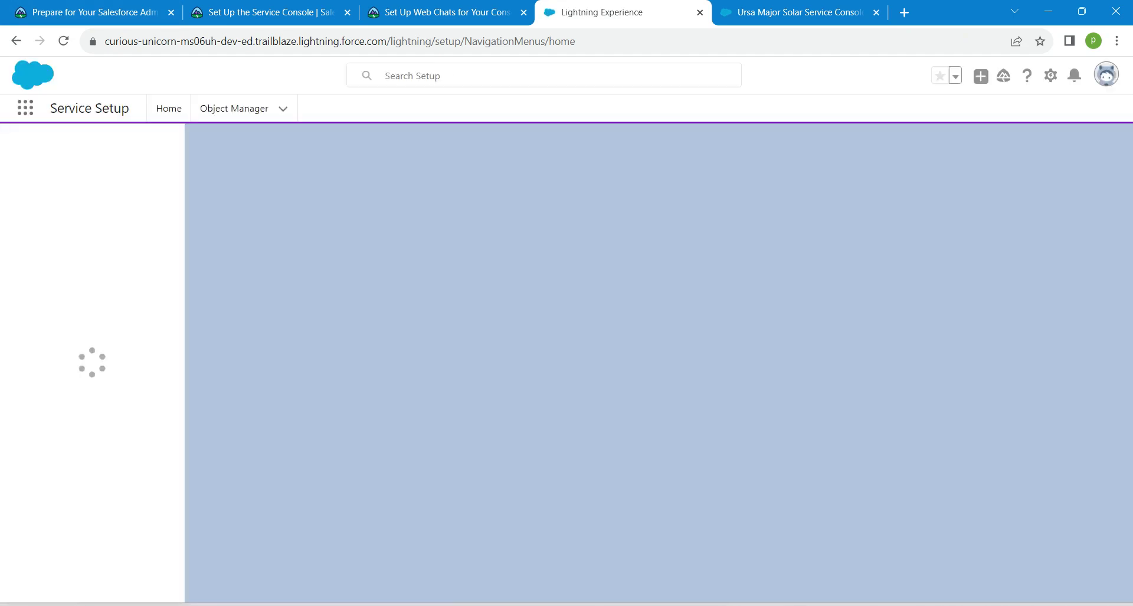
left_click(1050, 75)
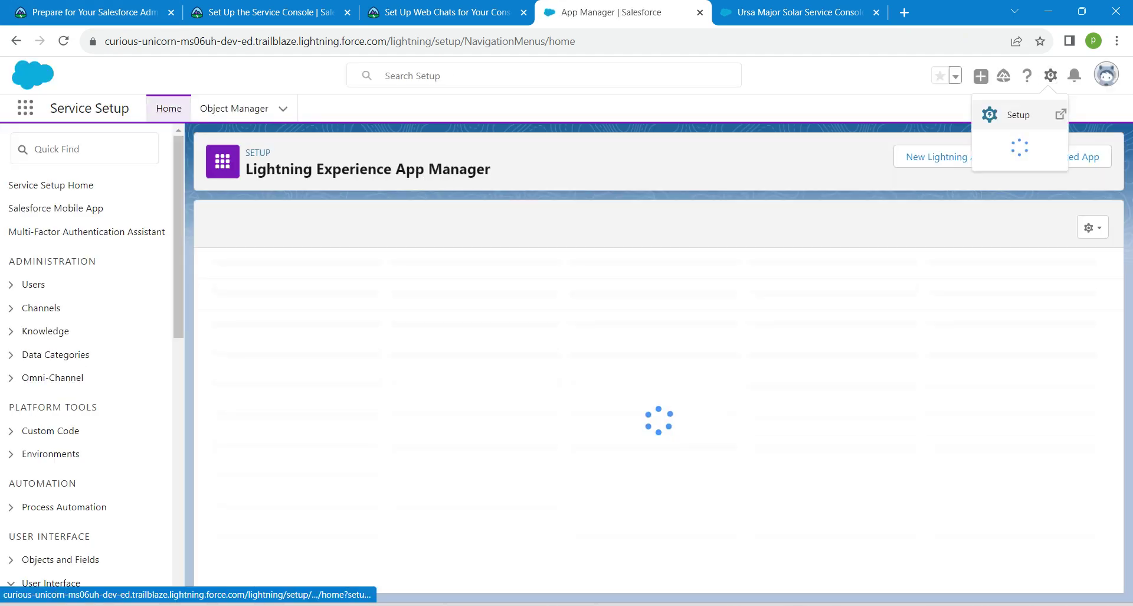
left_click(1019, 114)
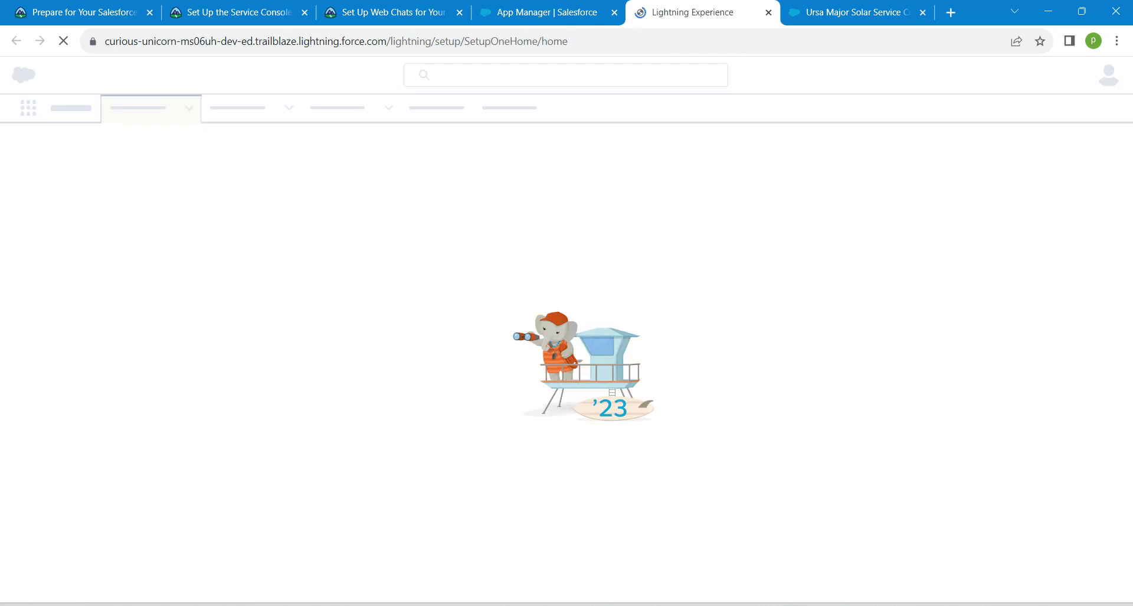
left_click(615, 12)
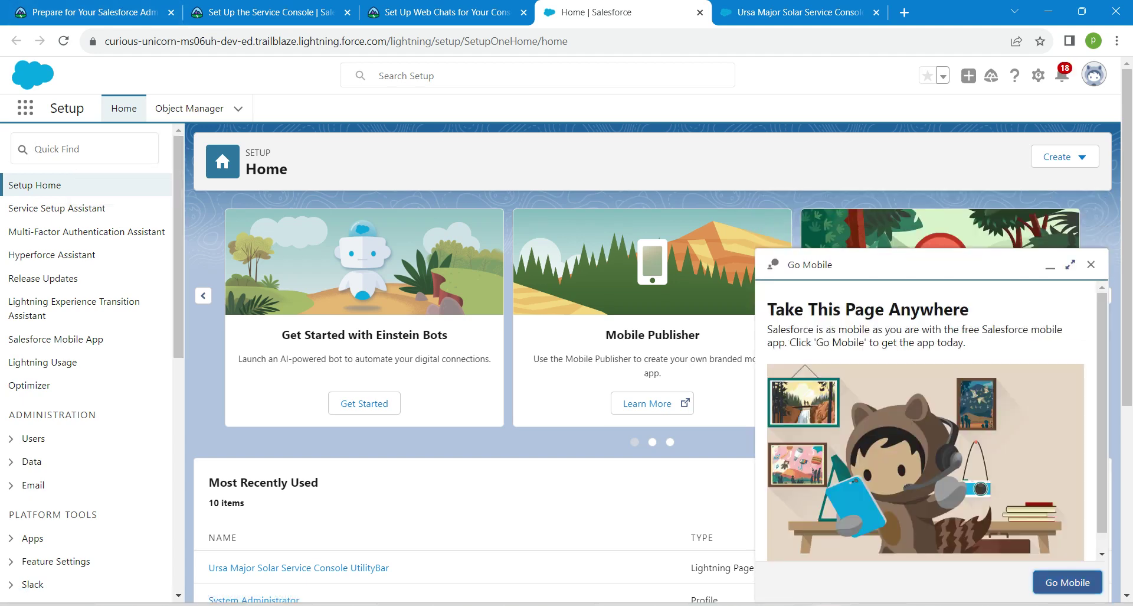
left_click(1091, 265)
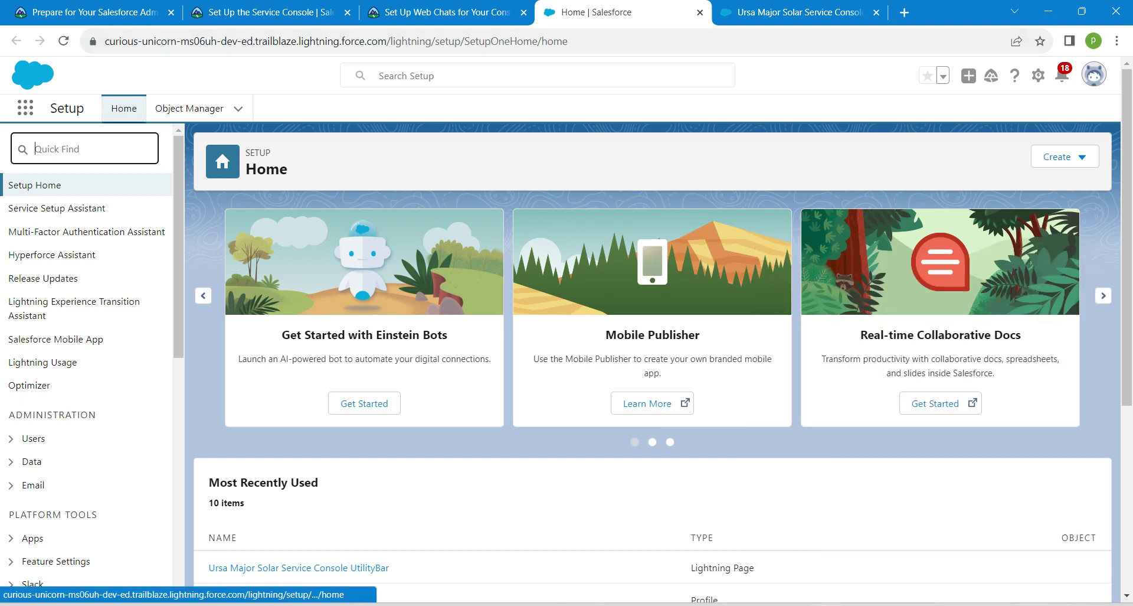
Step: Find Supervisor Settings with the setup search "super" and save them with Agent sneak peek and Customer sneak peek enabled
type("s")
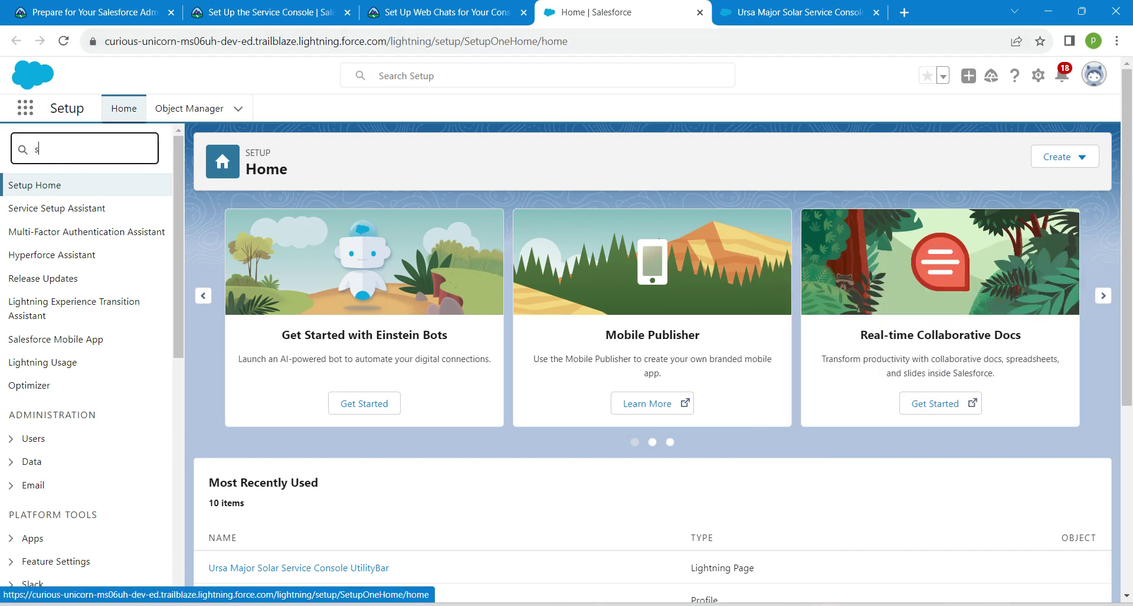
type("uper")
left_click(115, 301)
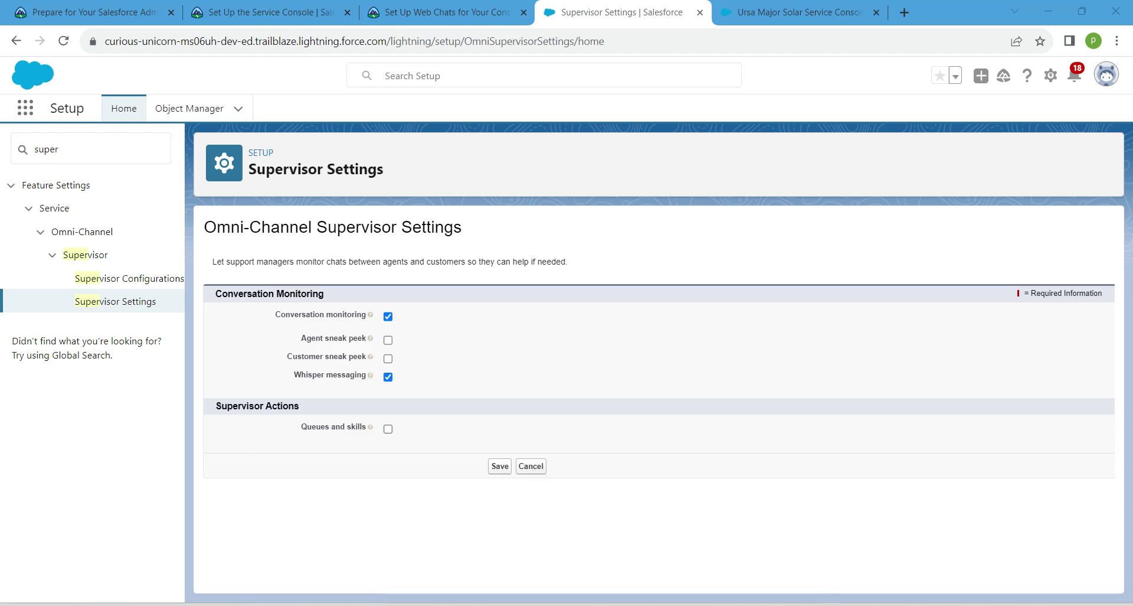
left_click(388, 339)
left_click(388, 358)
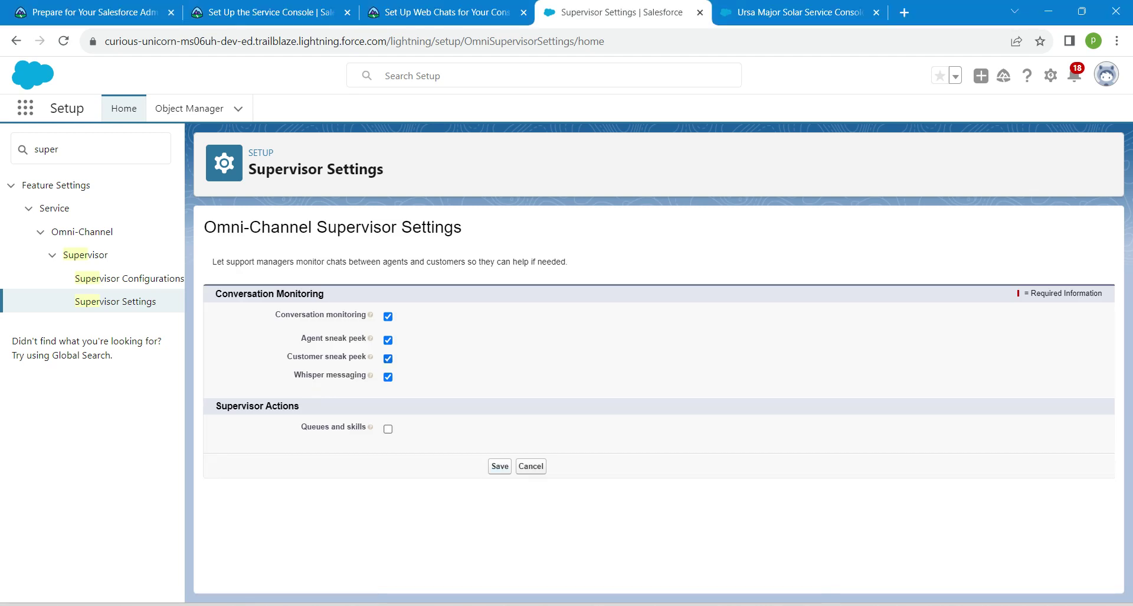
left_click(500, 466)
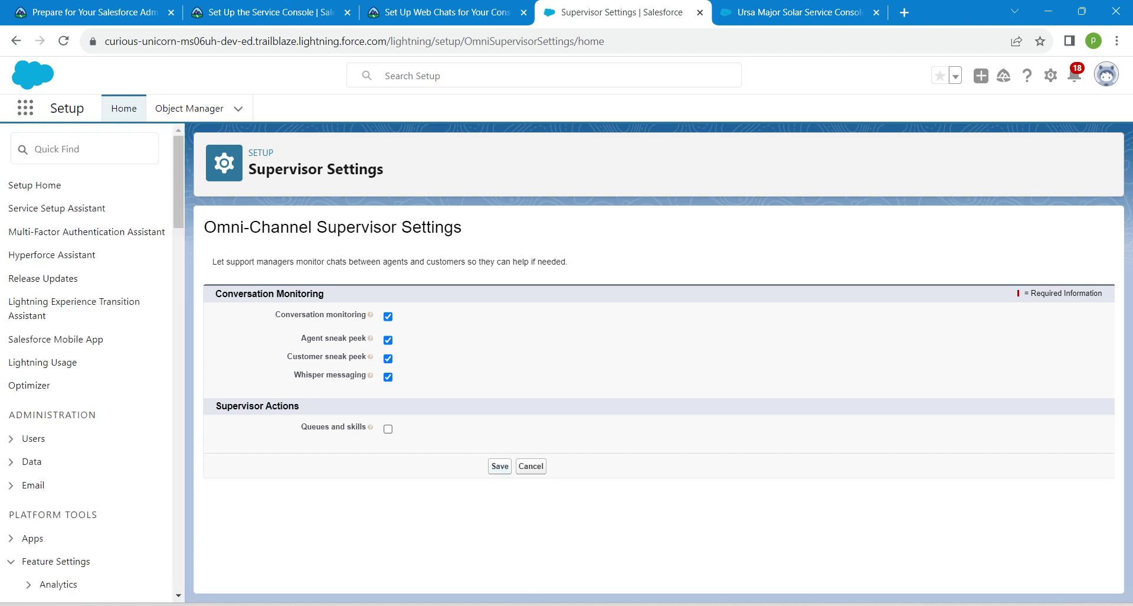
left_click(500, 465)
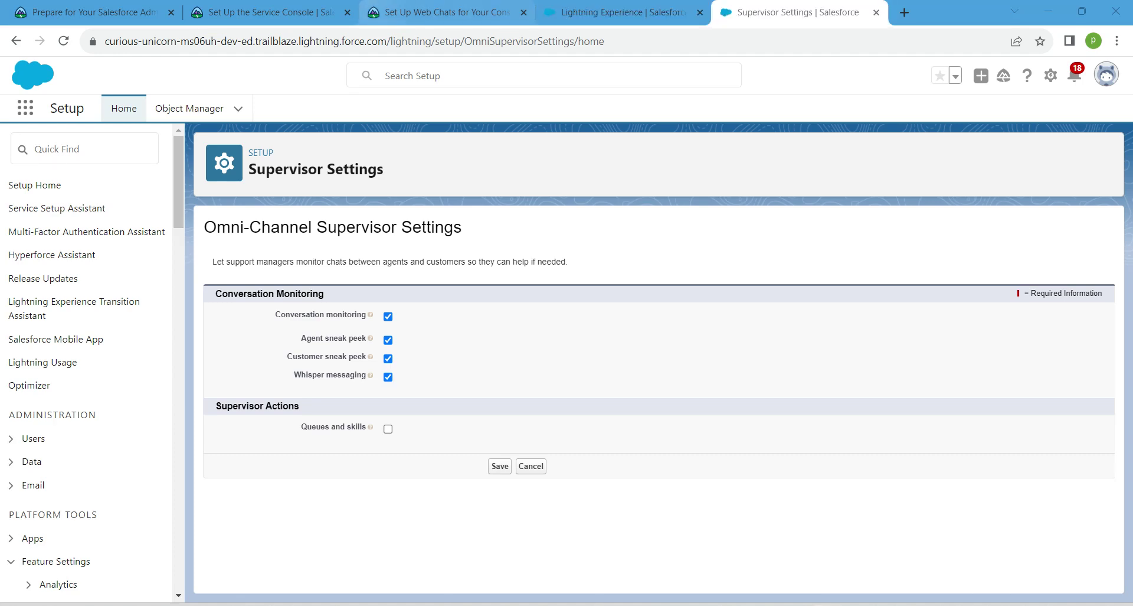
Step: Verify the Set Up Web Chats for Your Console step in Trailhead and refresh the Set Up the Service Console project page
left_click(447, 12)
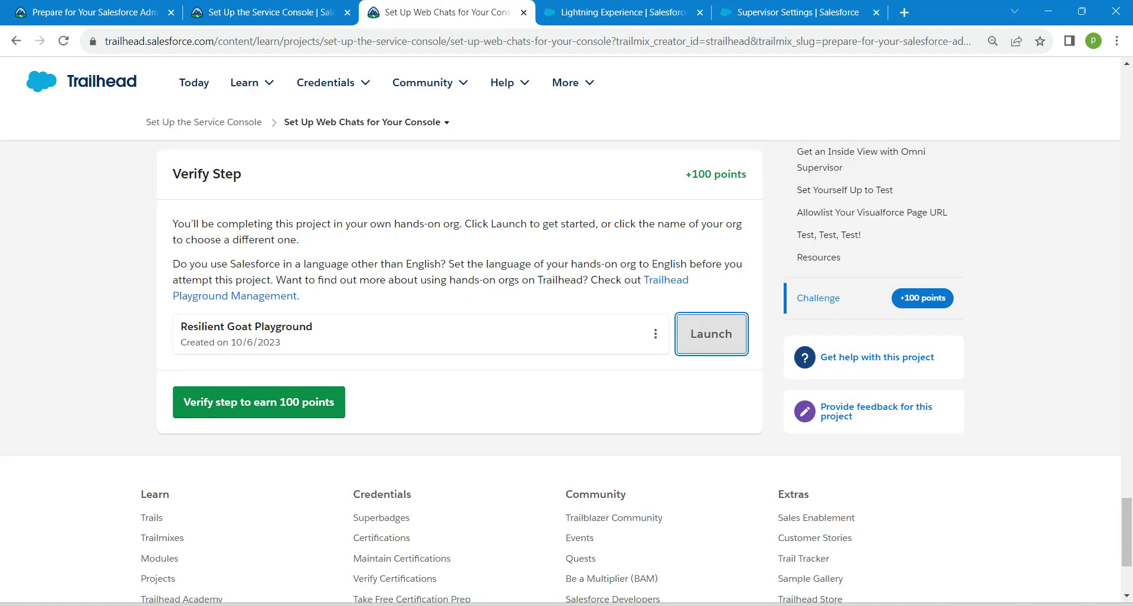
left_click(258, 402)
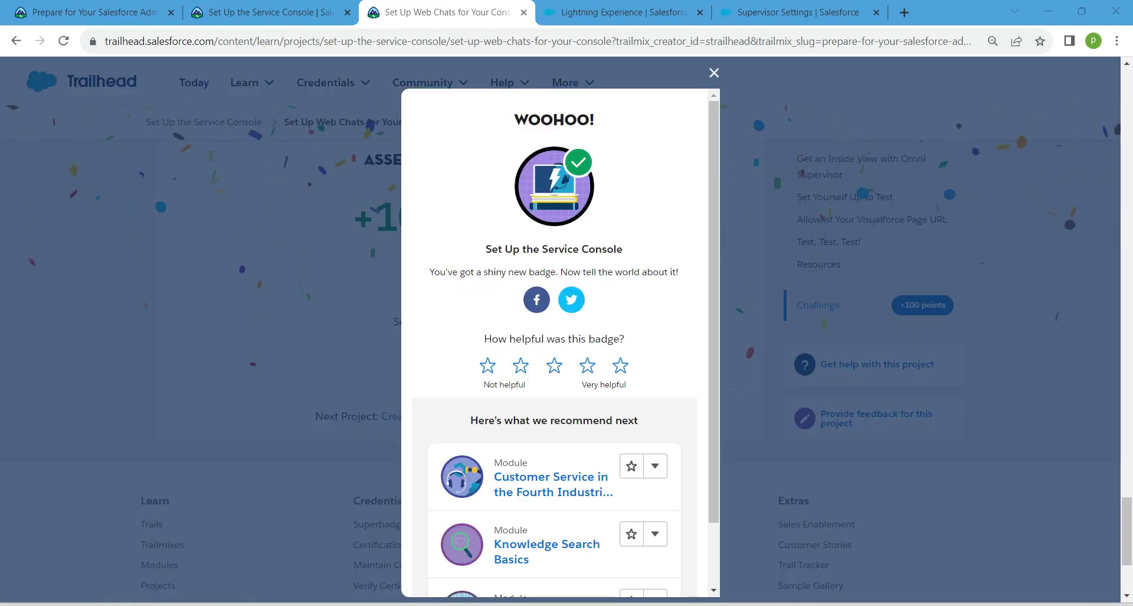
left_click(260, 11)
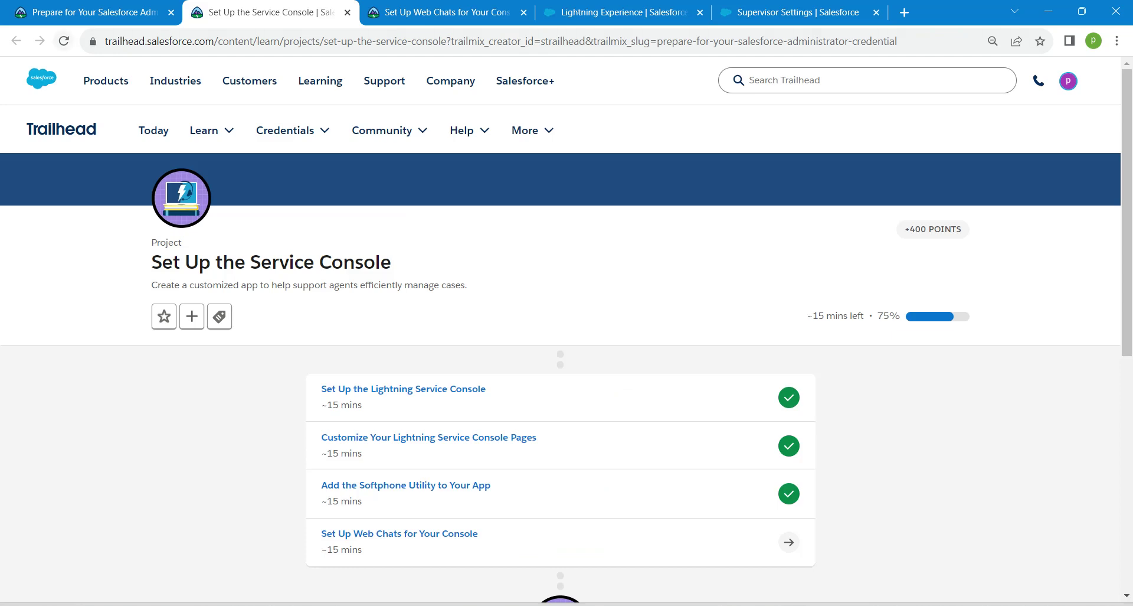
left_click(64, 41)
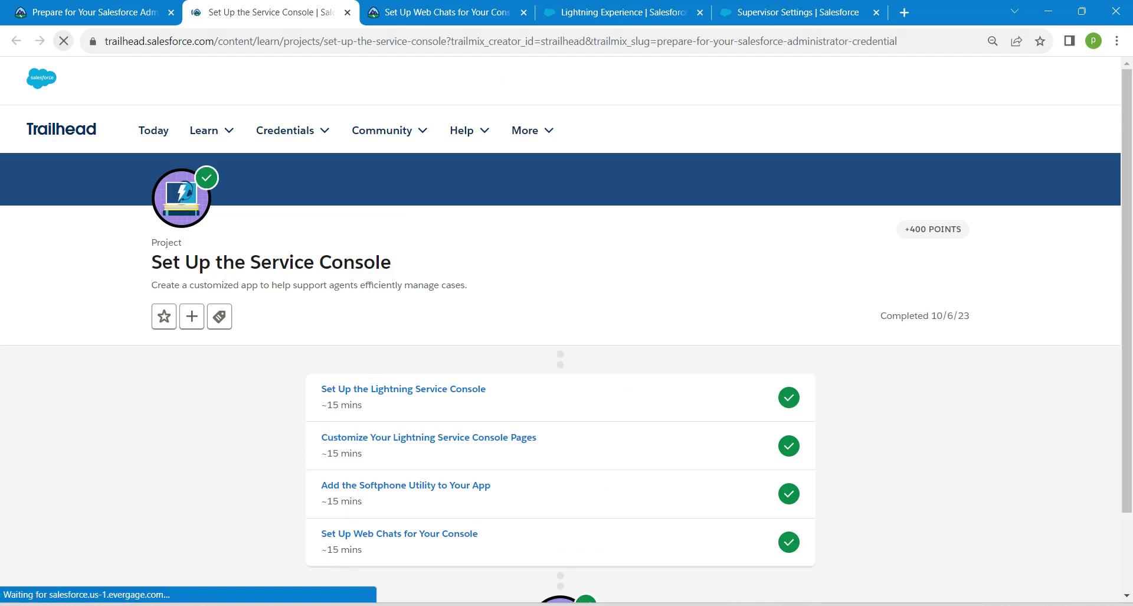